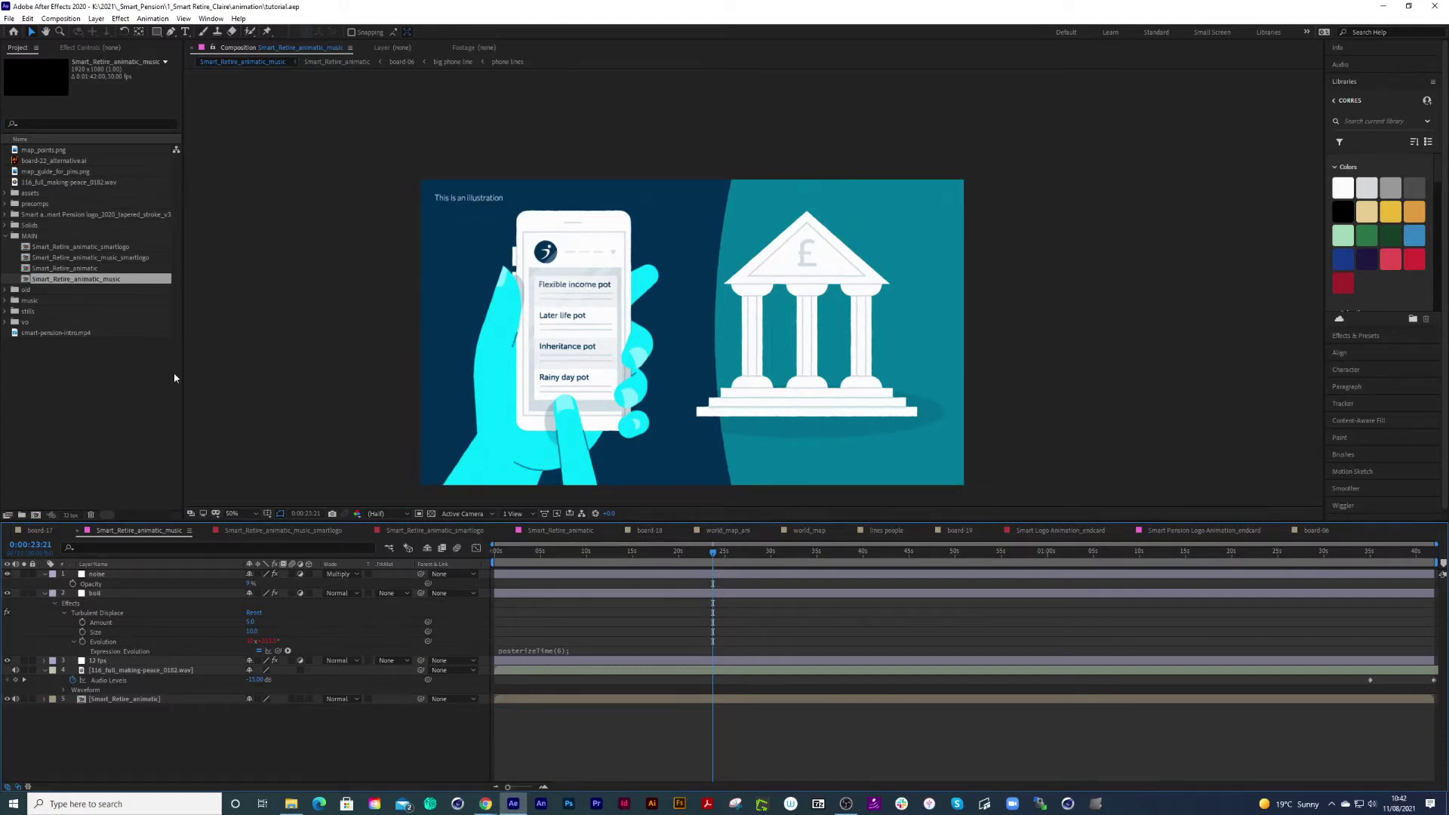
# Collapse the MAIN folder of animatic compositions in the Project panel.
pyautogui.click(14, 236)
# Select the four loose files and create a new project folder named 'extra'.
pyautogui.click(49, 183)
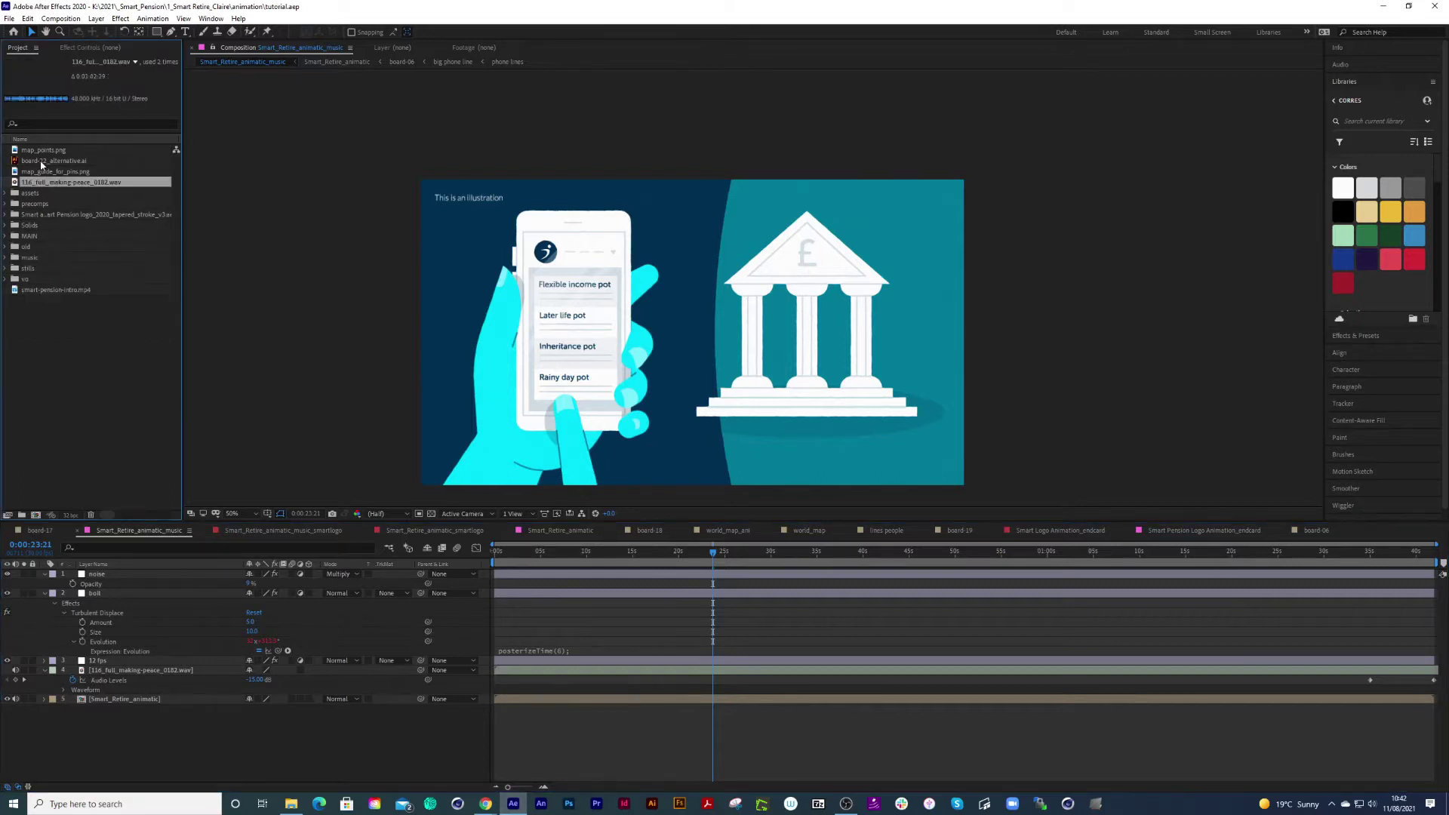
pyautogui.keyDown('shift'); pyautogui.click(38, 157); pyautogui.keyUp('shift')
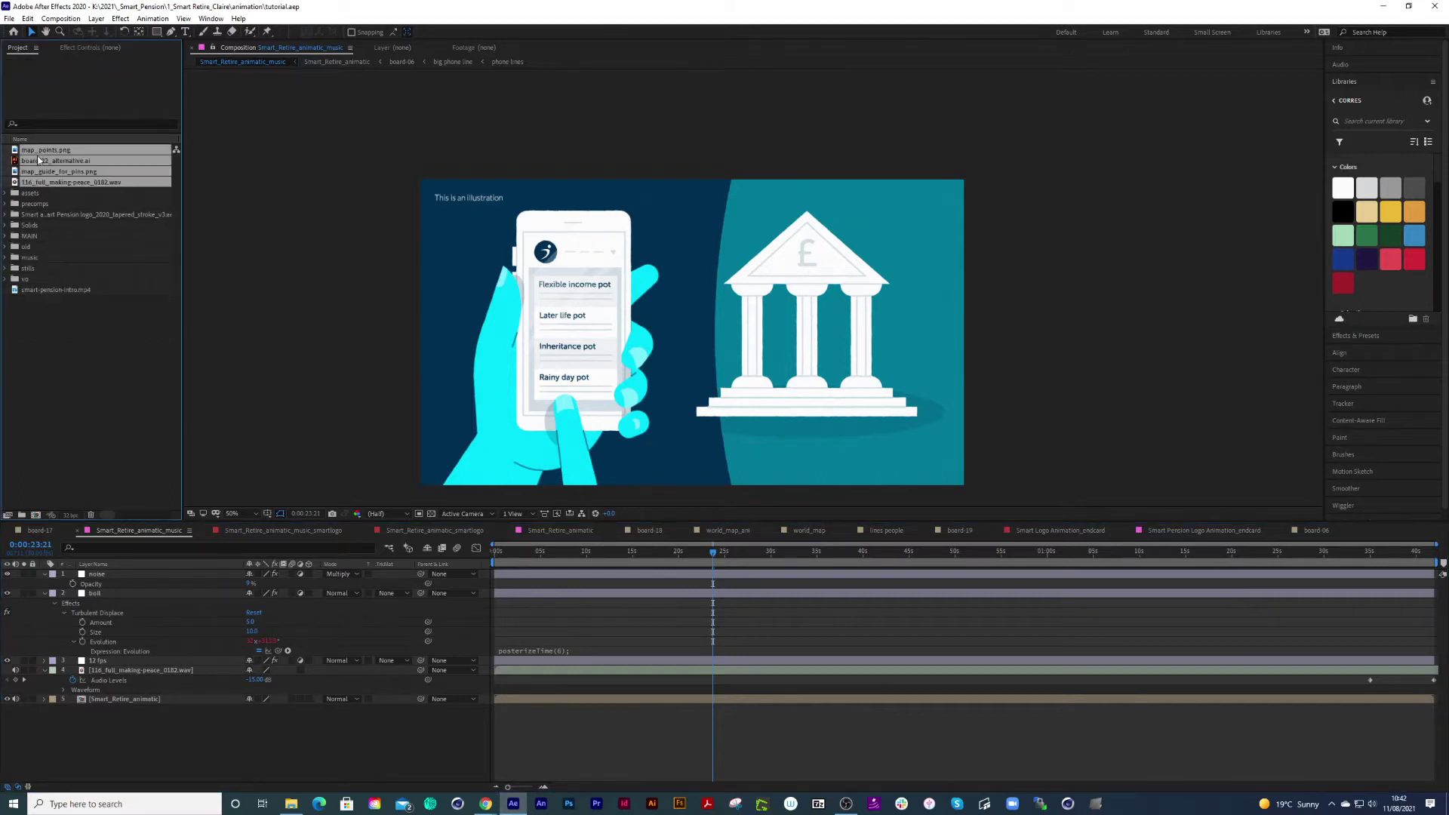
pyautogui.click(22, 515)
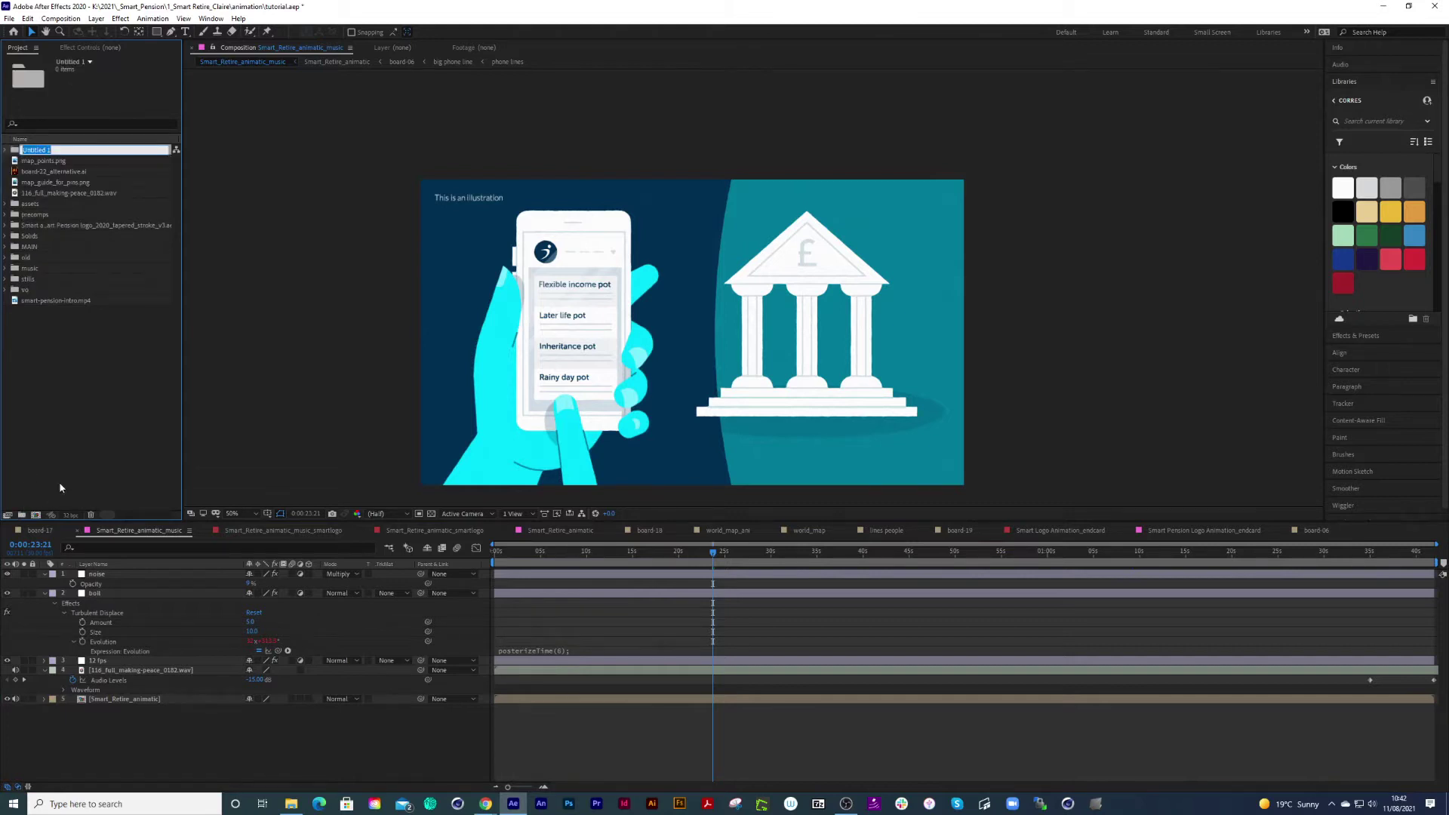
pyautogui.write('extra')
pyautogui.press('Return')
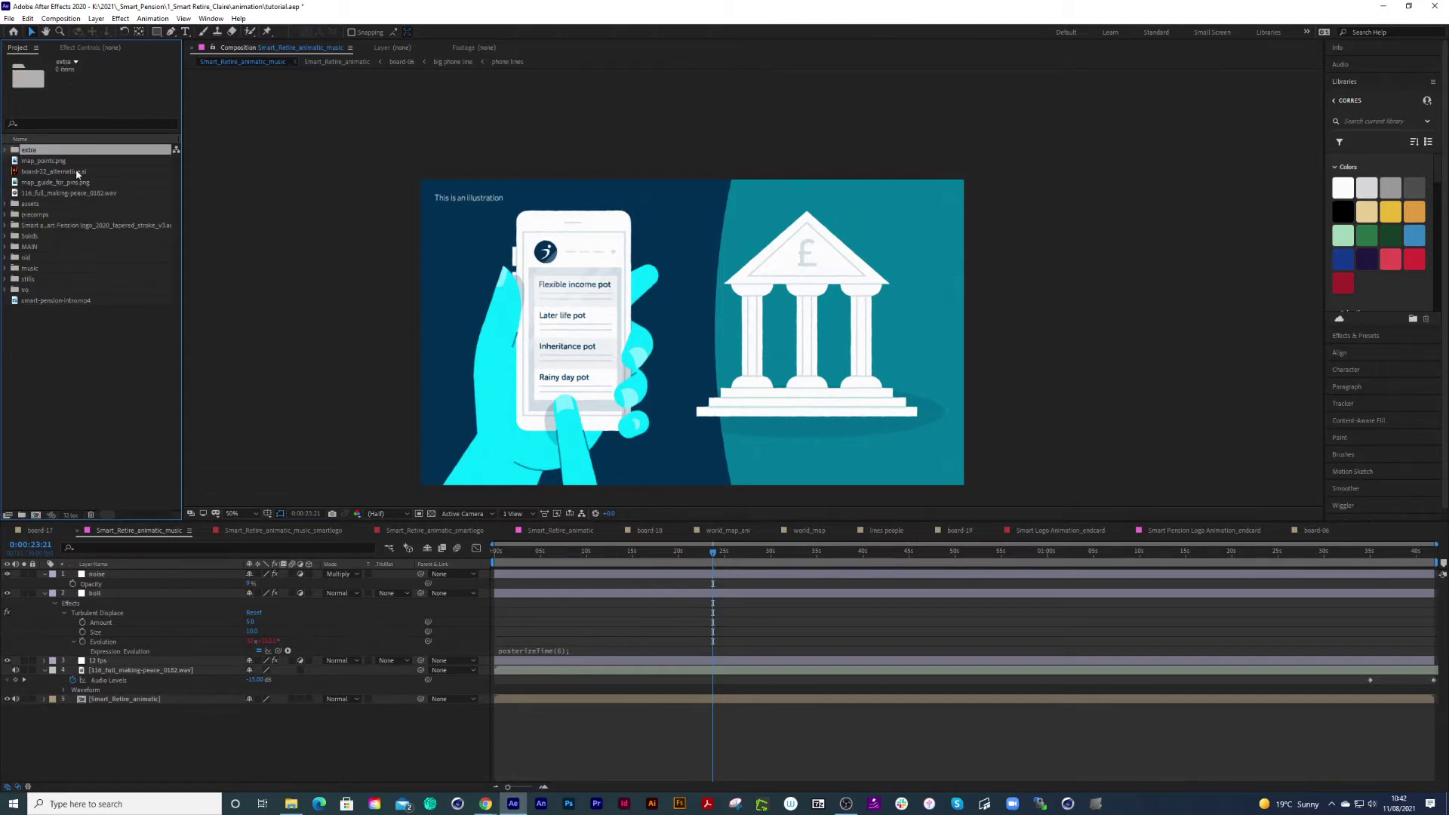
# Move the four loose files and smart-pension-intro.mp4 into 'extra', then save the project.
pyautogui.click(52, 161)
pyautogui.keyDown('shift'); pyautogui.click(62, 192); pyautogui.keyUp('shift')
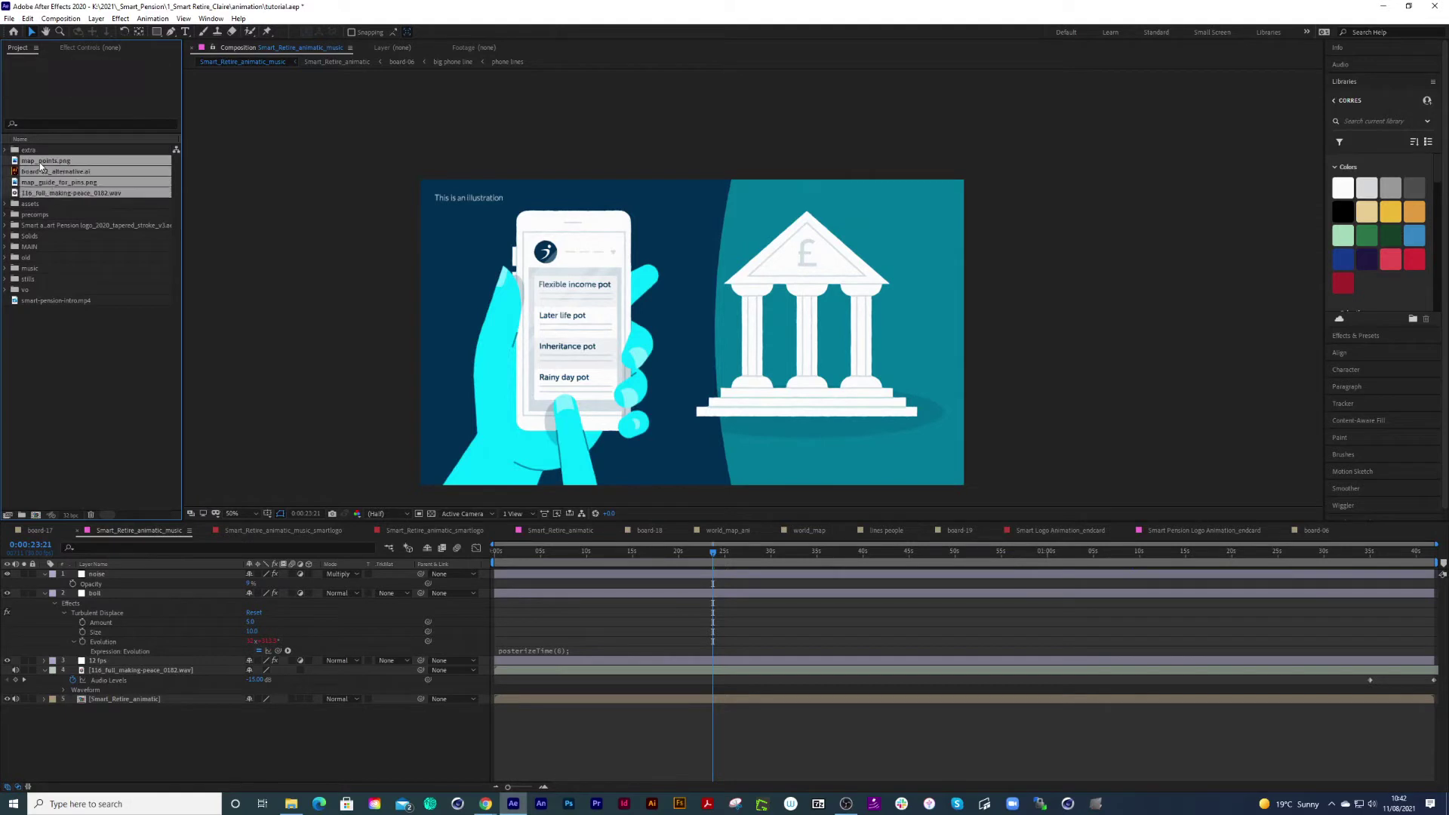
pyautogui.moveTo(42, 168); pyautogui.dragTo(34, 151)
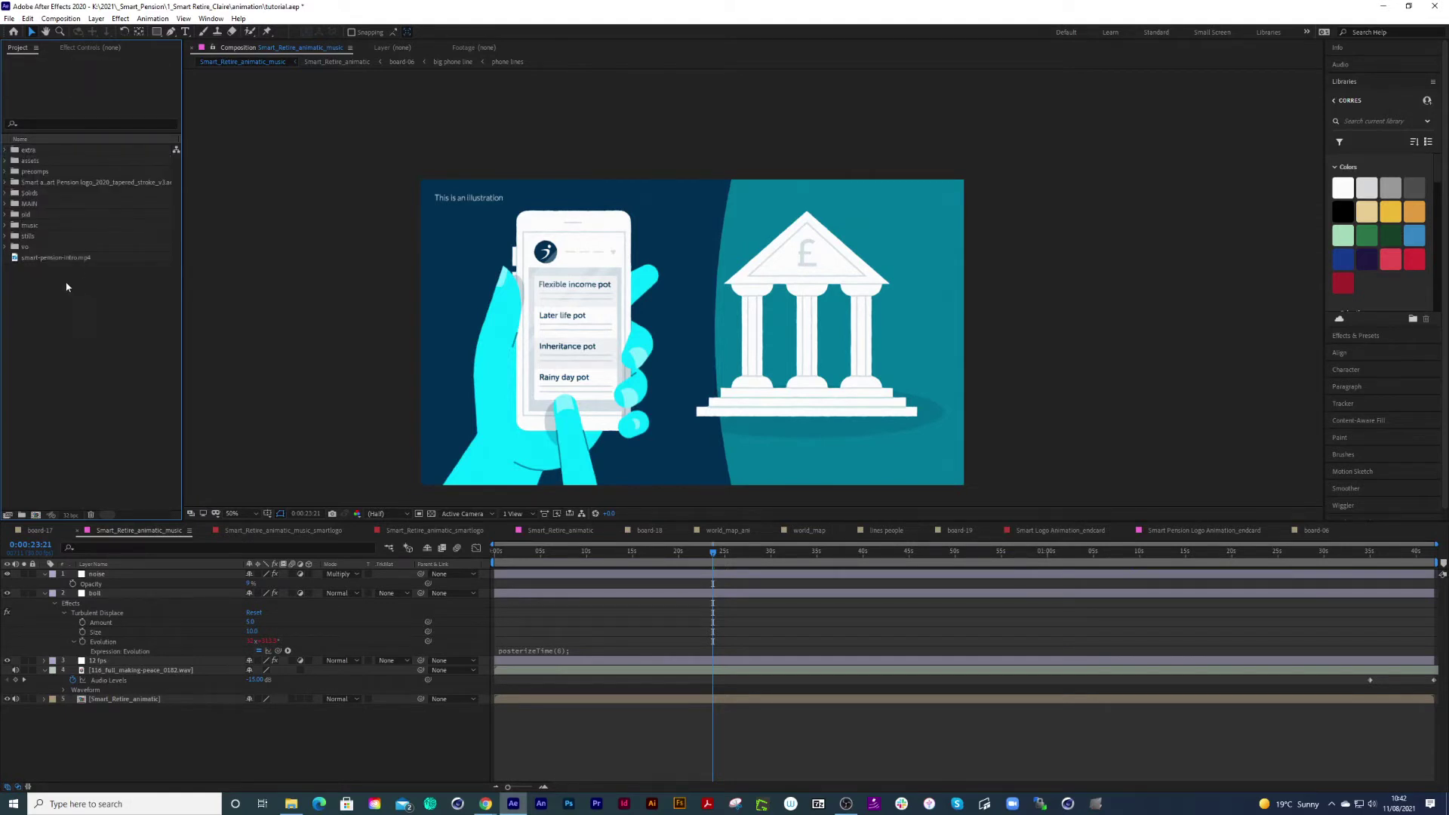
pyautogui.moveTo(57, 258); pyautogui.dragTo(43, 151)
pyautogui.hotkey('ctrl', 's')
pyautogui.click(519, 323)
# Bring up File Explorer showing the project's animation folder.
pyautogui.click(292, 803)
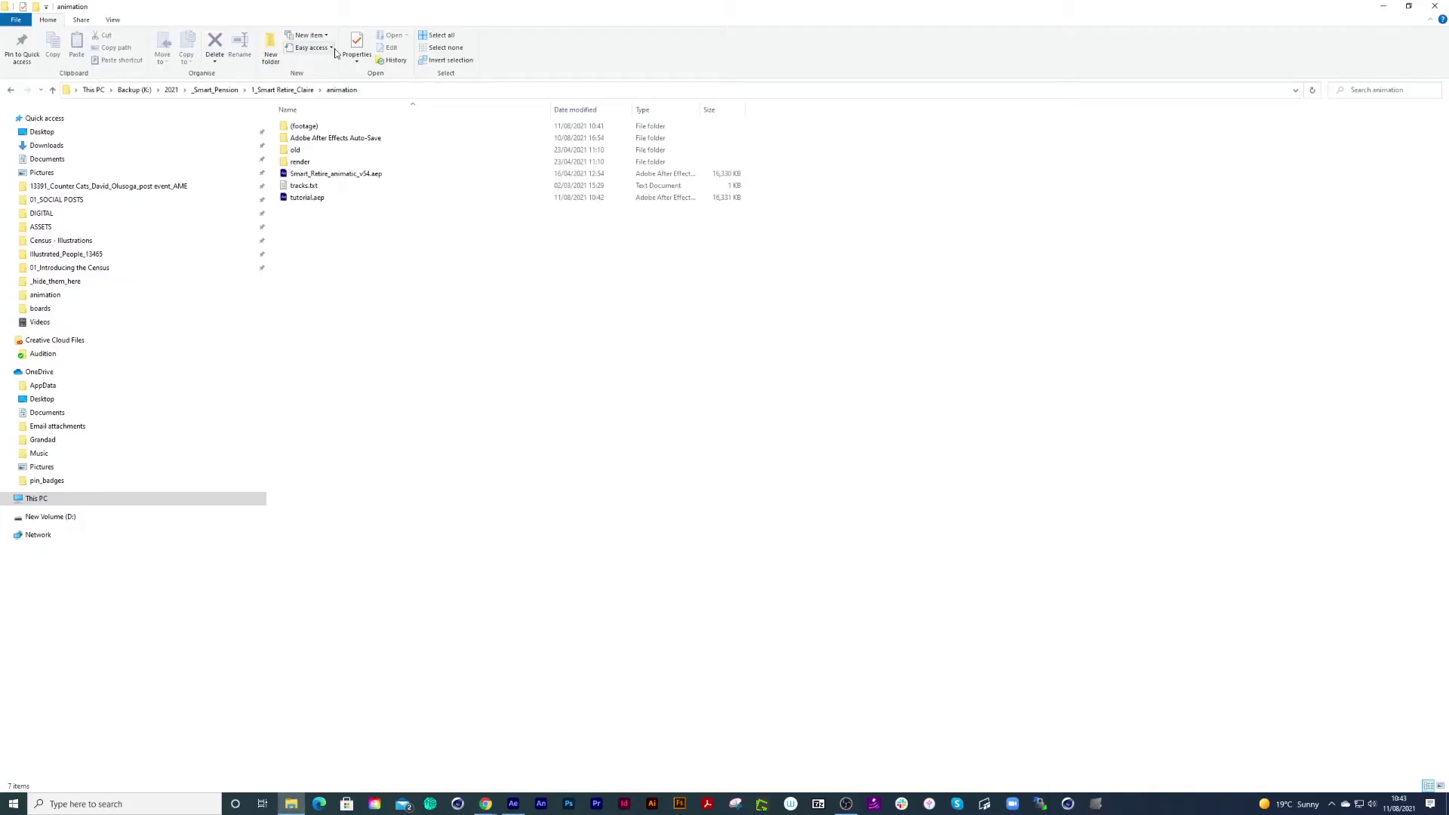
# Move everything in (footage) into its _hide_them_here subfolder and return to After Effects.
pyautogui.doubleClick(304, 125)
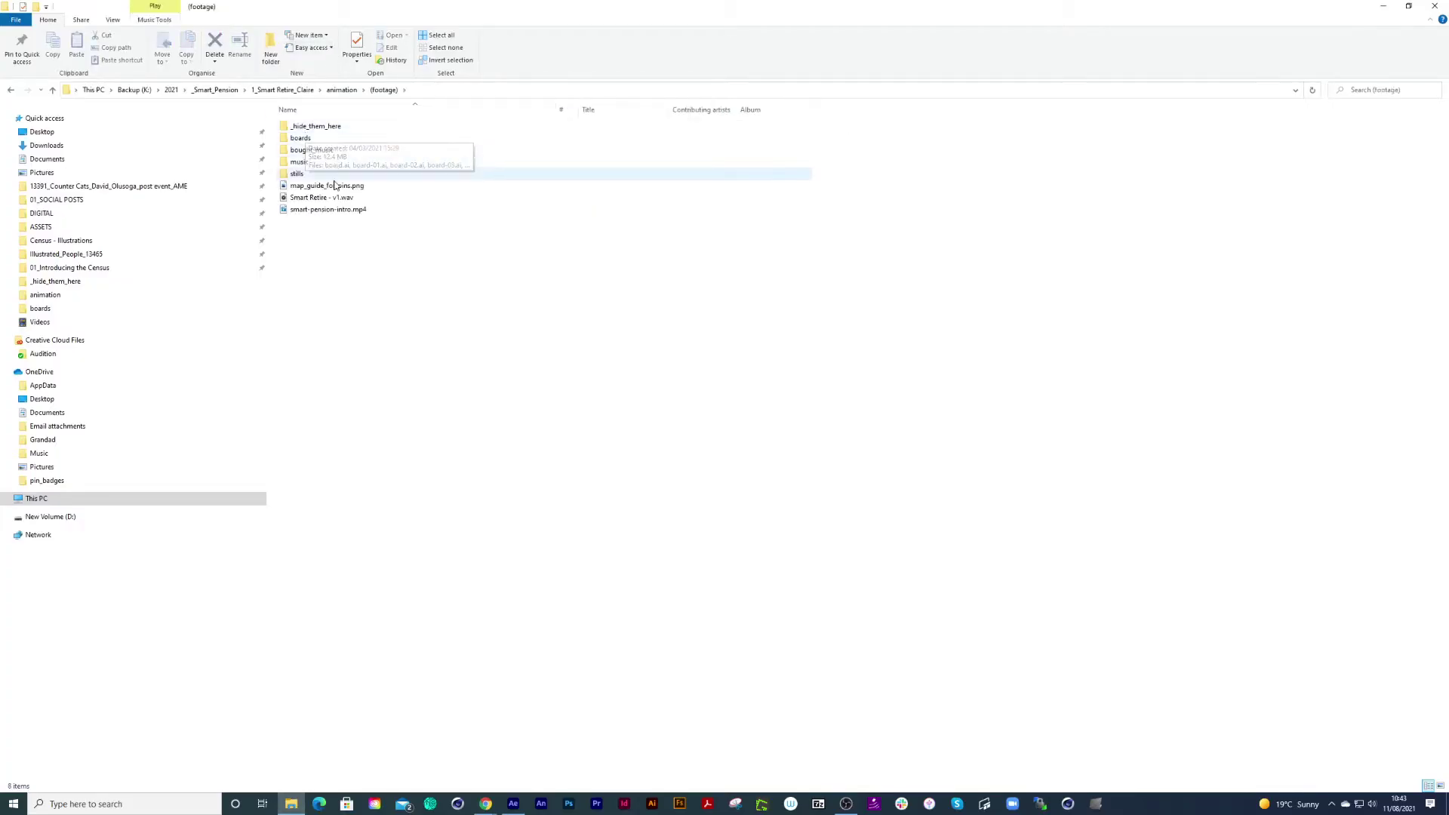
pyautogui.moveTo(352, 239); pyautogui.dragTo(300, 140)
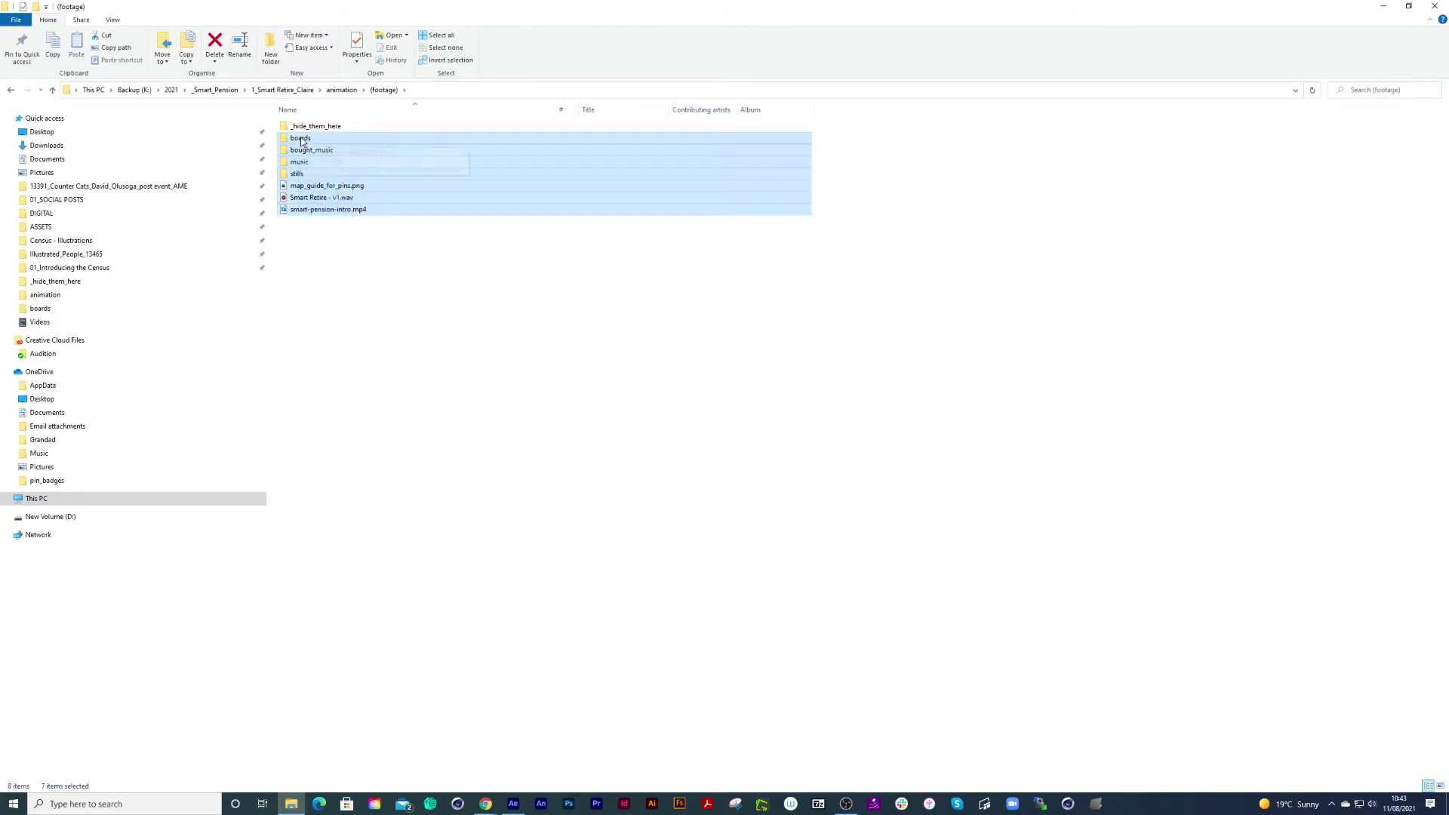
pyautogui.moveTo(303, 139); pyautogui.dragTo(312, 127)
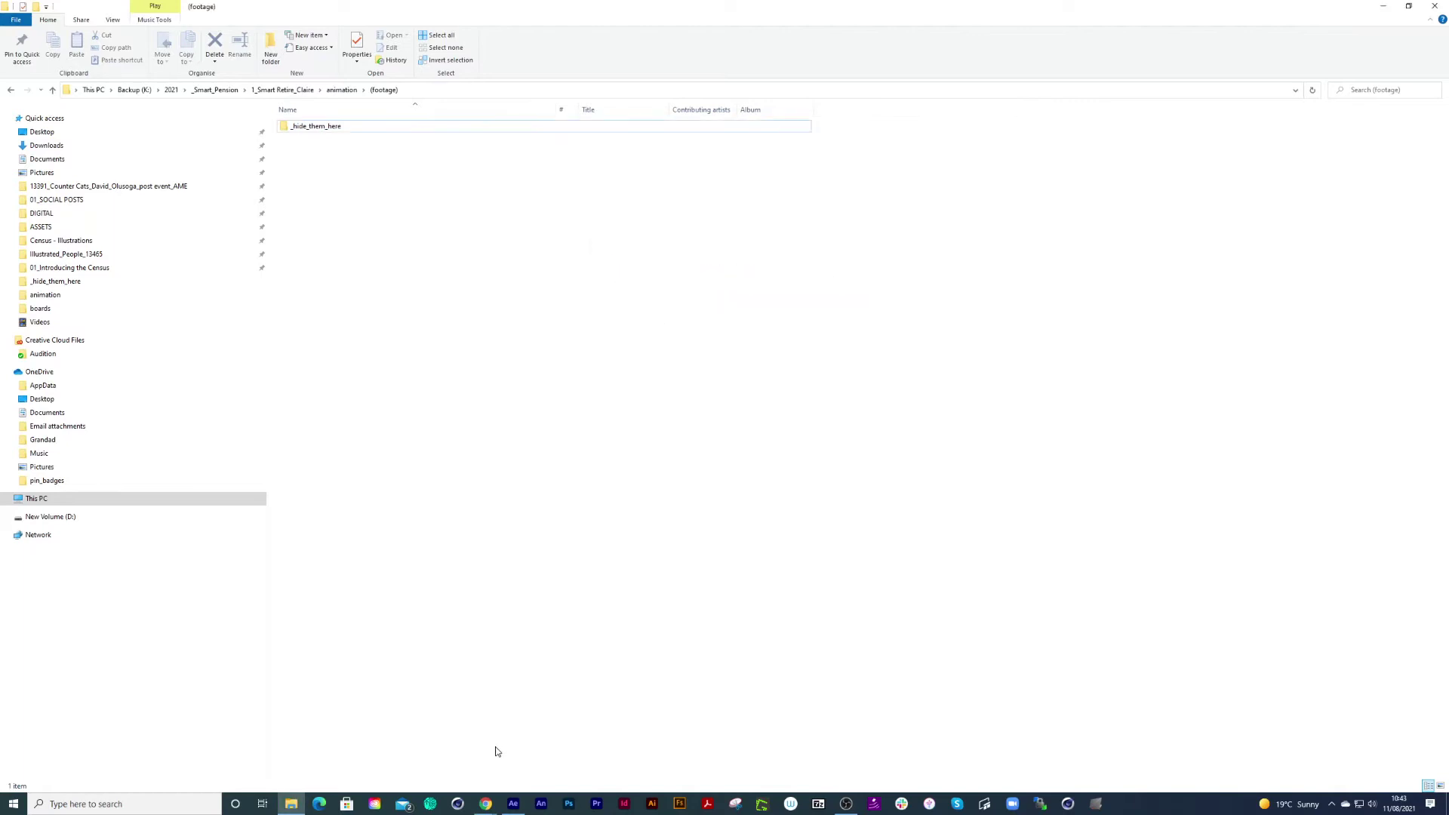
pyautogui.click(514, 805)
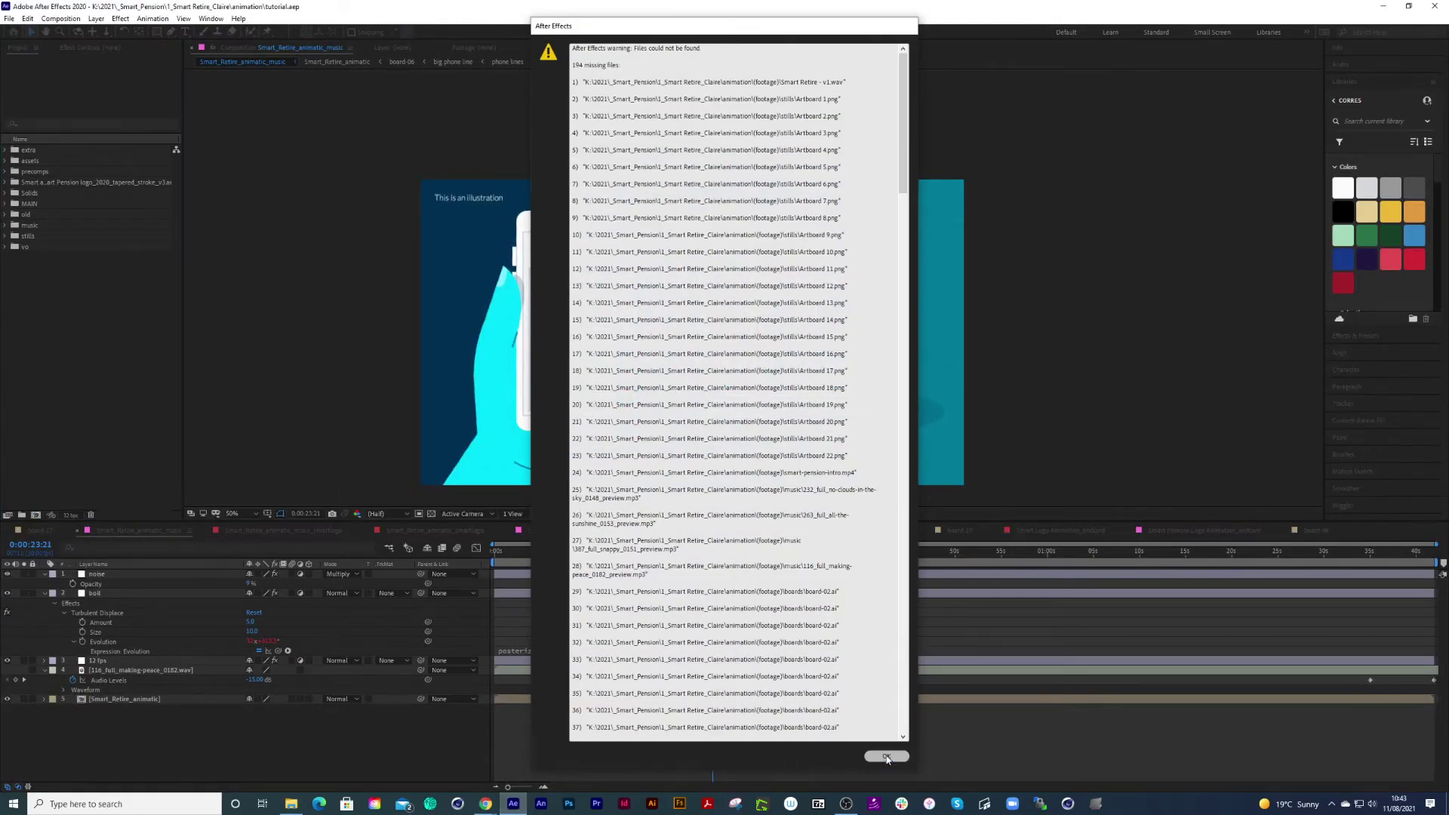
# Dismiss the missing-files warning and scrub the composition to 0:00:18:05.
pyautogui.click(889, 756)
pyautogui.click(810, 660)
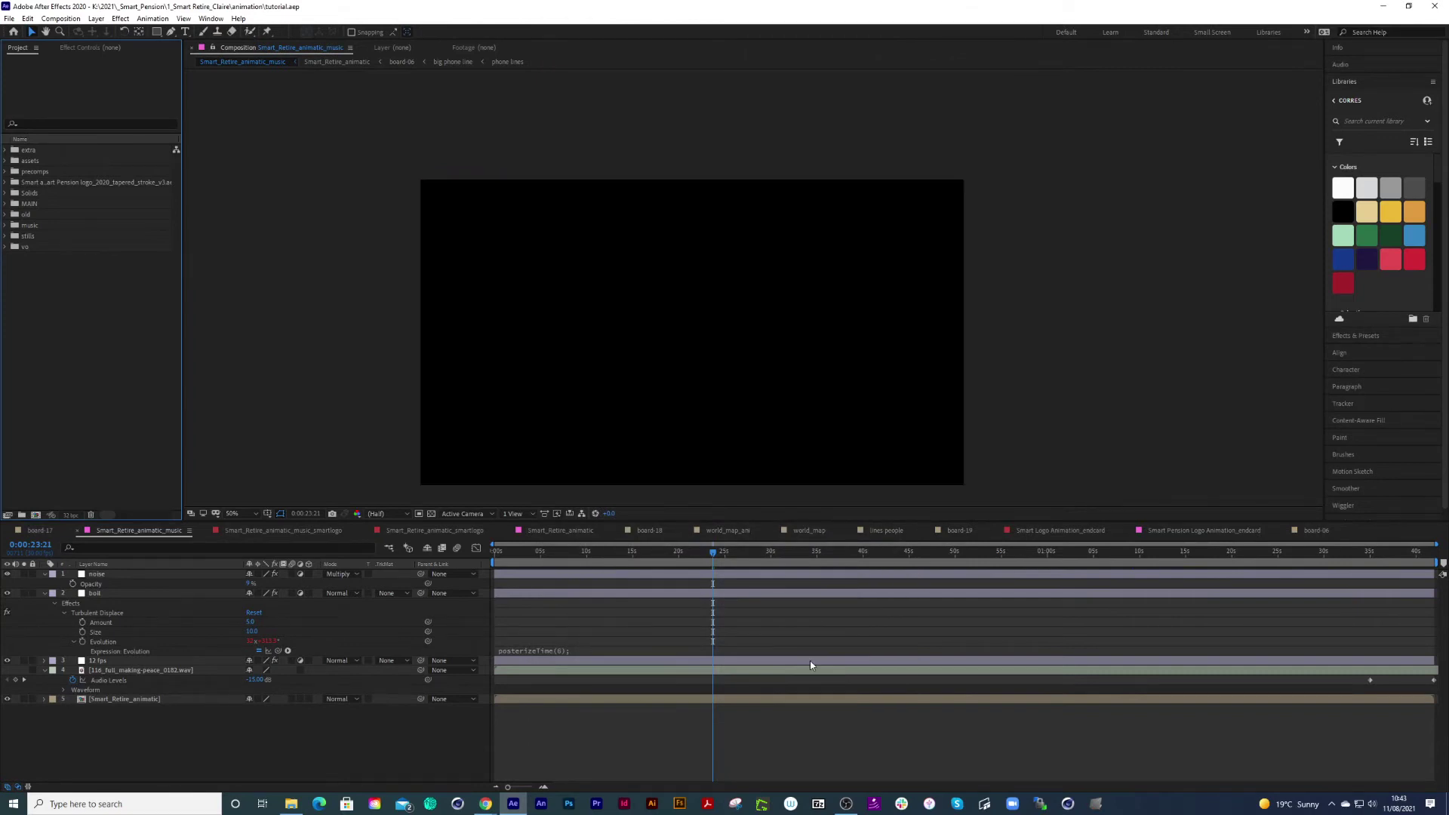
pyautogui.click(678, 557)
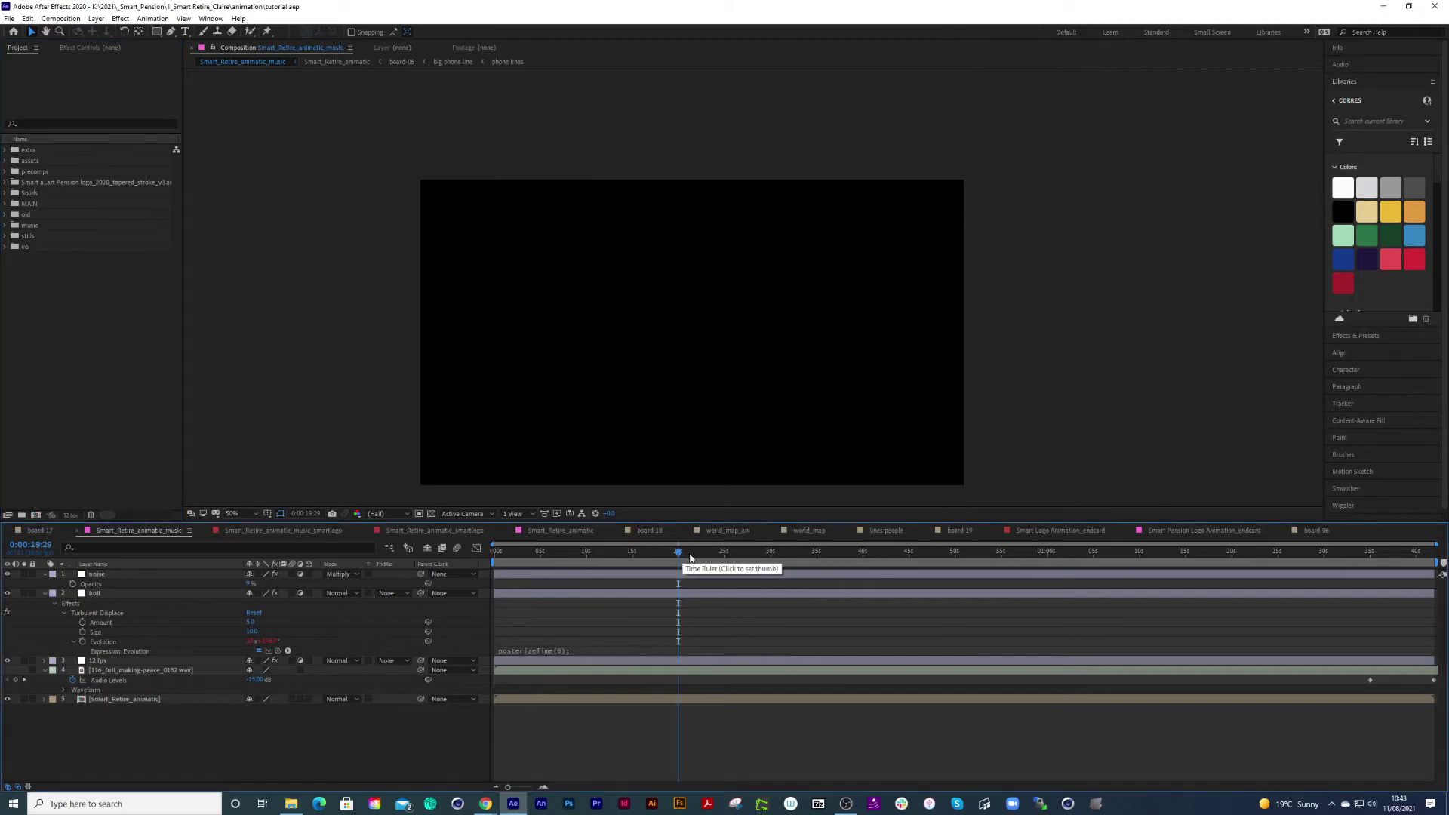
pyautogui.click(700, 556)
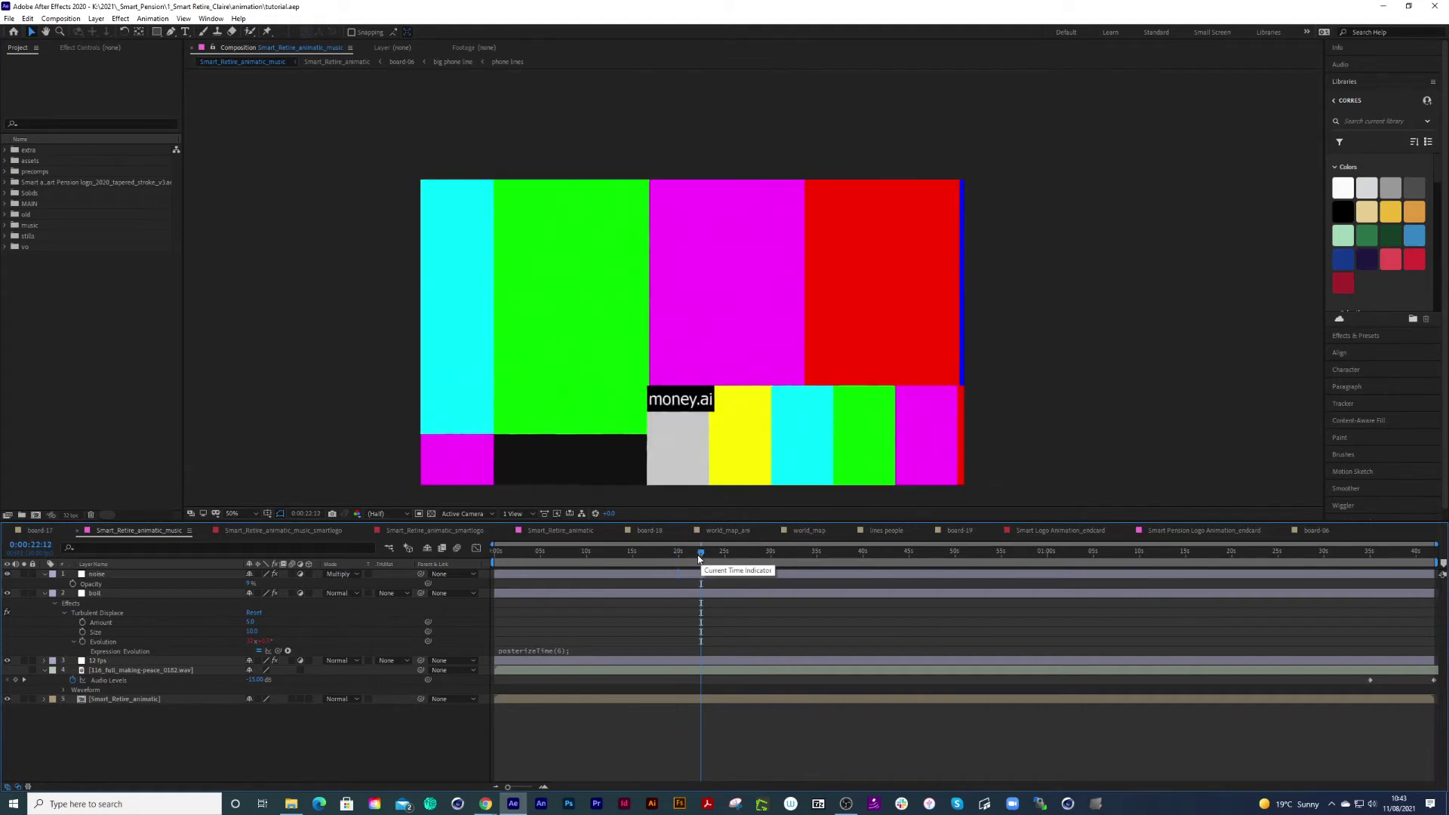
pyautogui.click(663, 556)
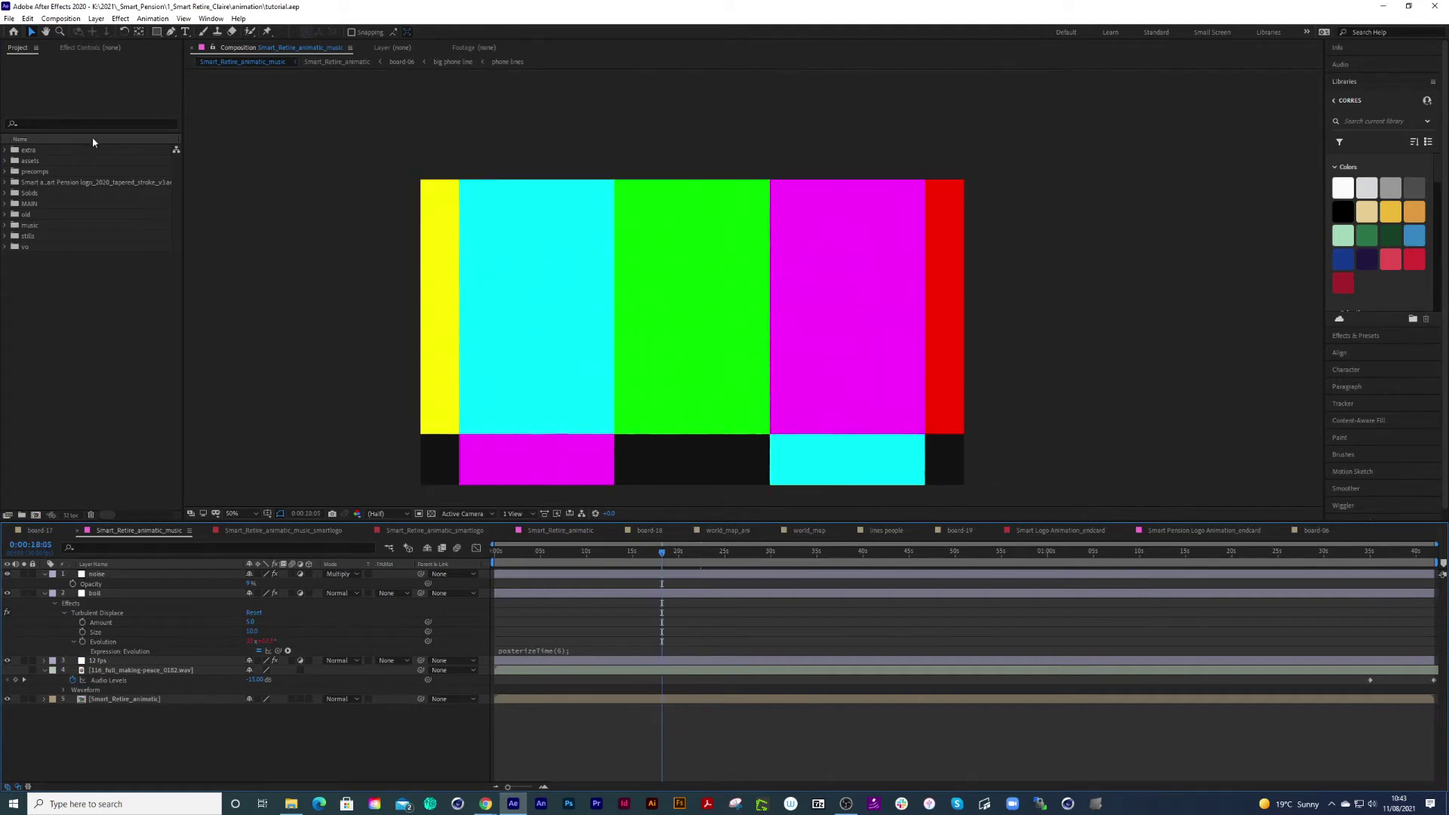
pyautogui.click(69, 125)
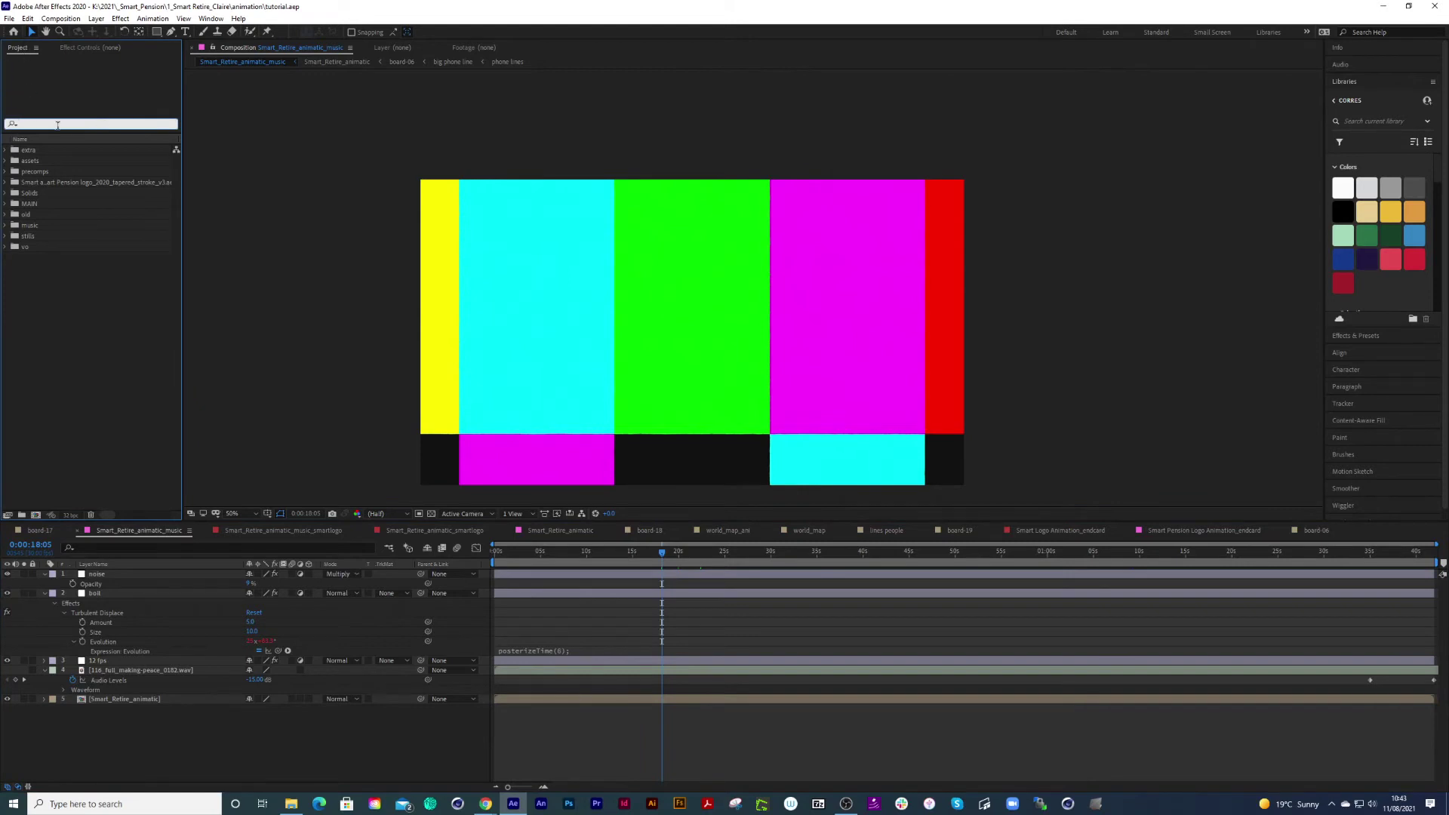
pyautogui.write('missing')
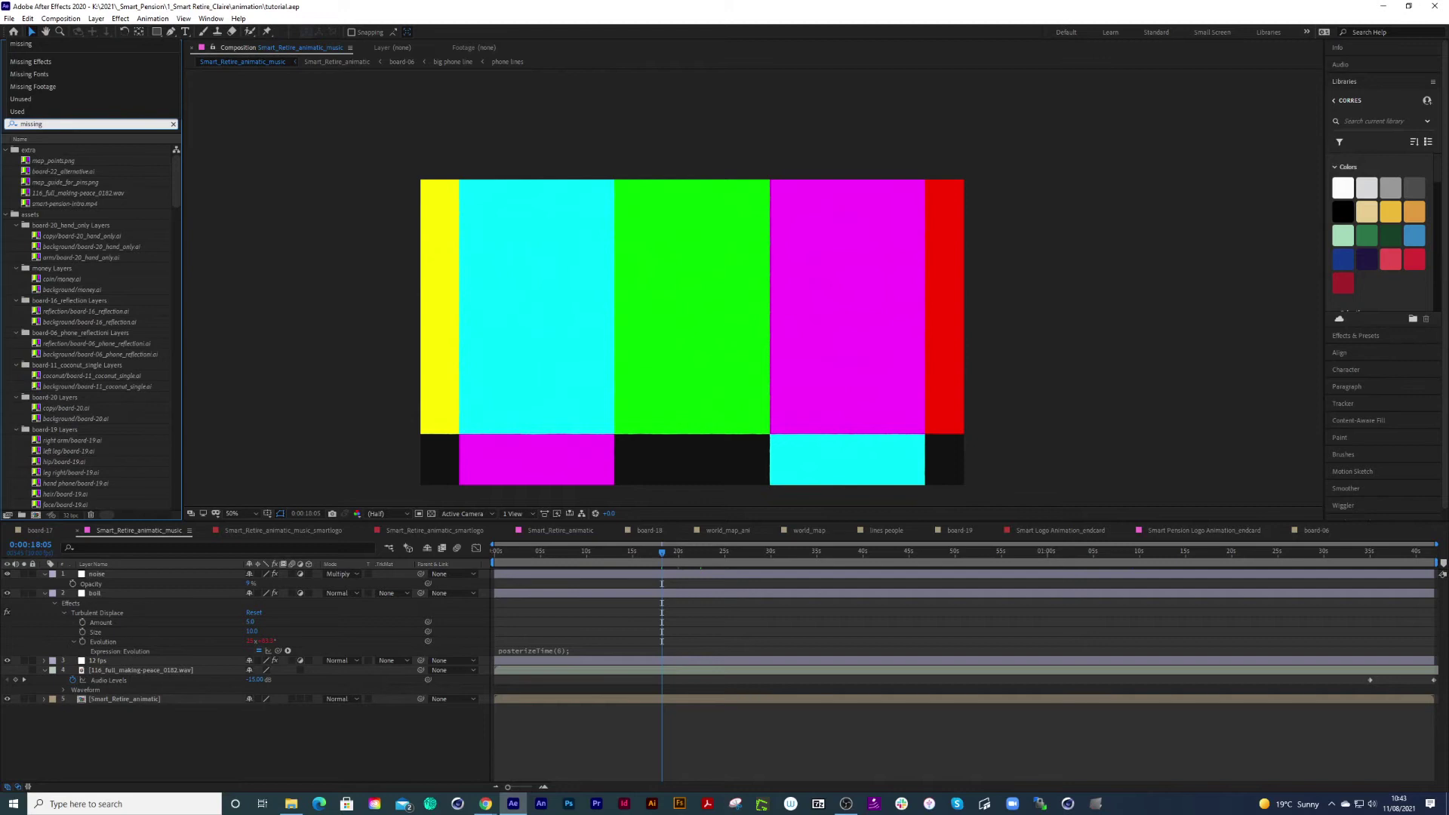
# Select map_points.png in the Missing Footage filtered project list.
pyautogui.click(62, 165)
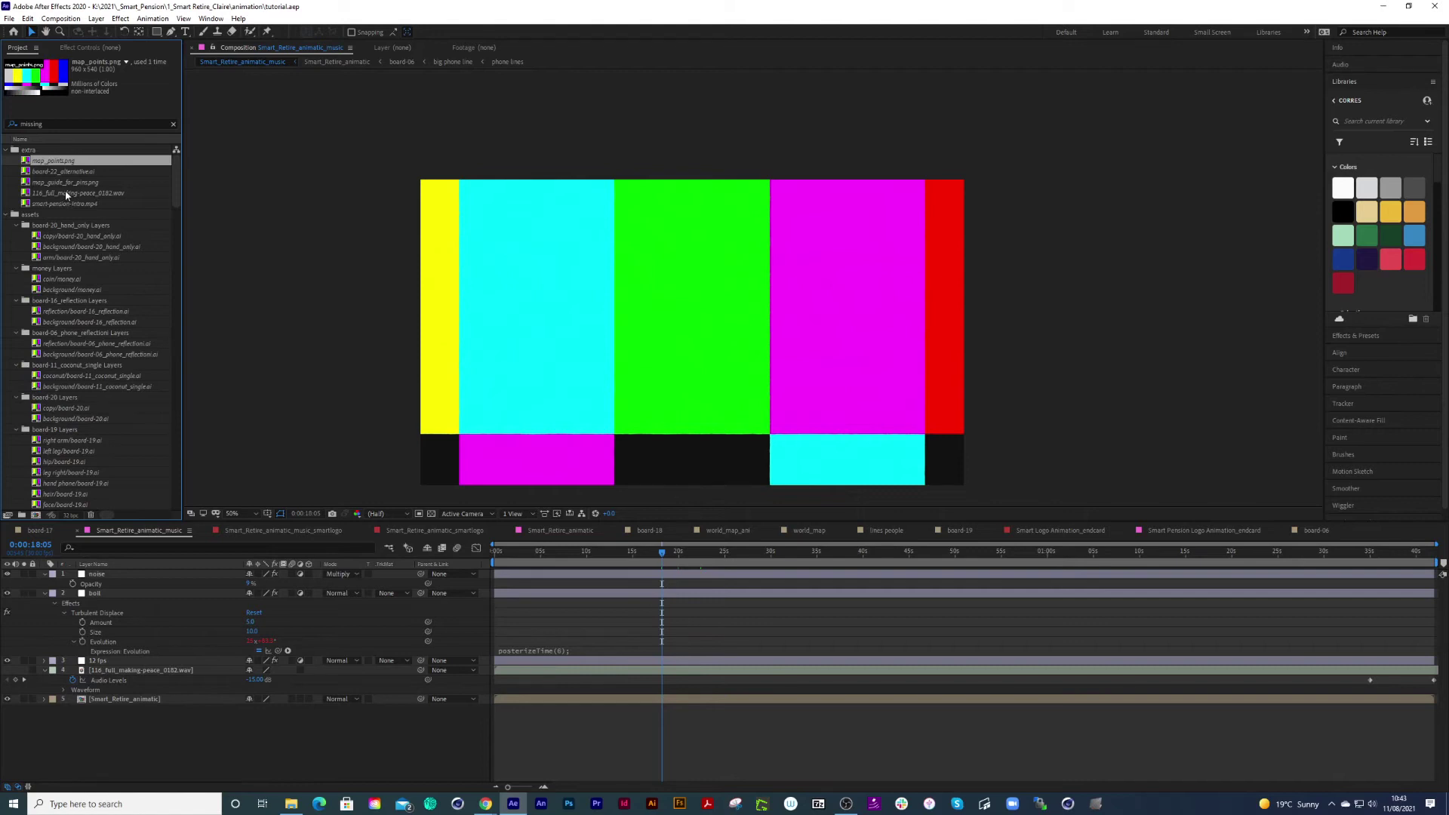
# In File Explorer, open _hide_them_here, check boards, and select smart-pension-intro.mp4.
pyautogui.click(291, 804)
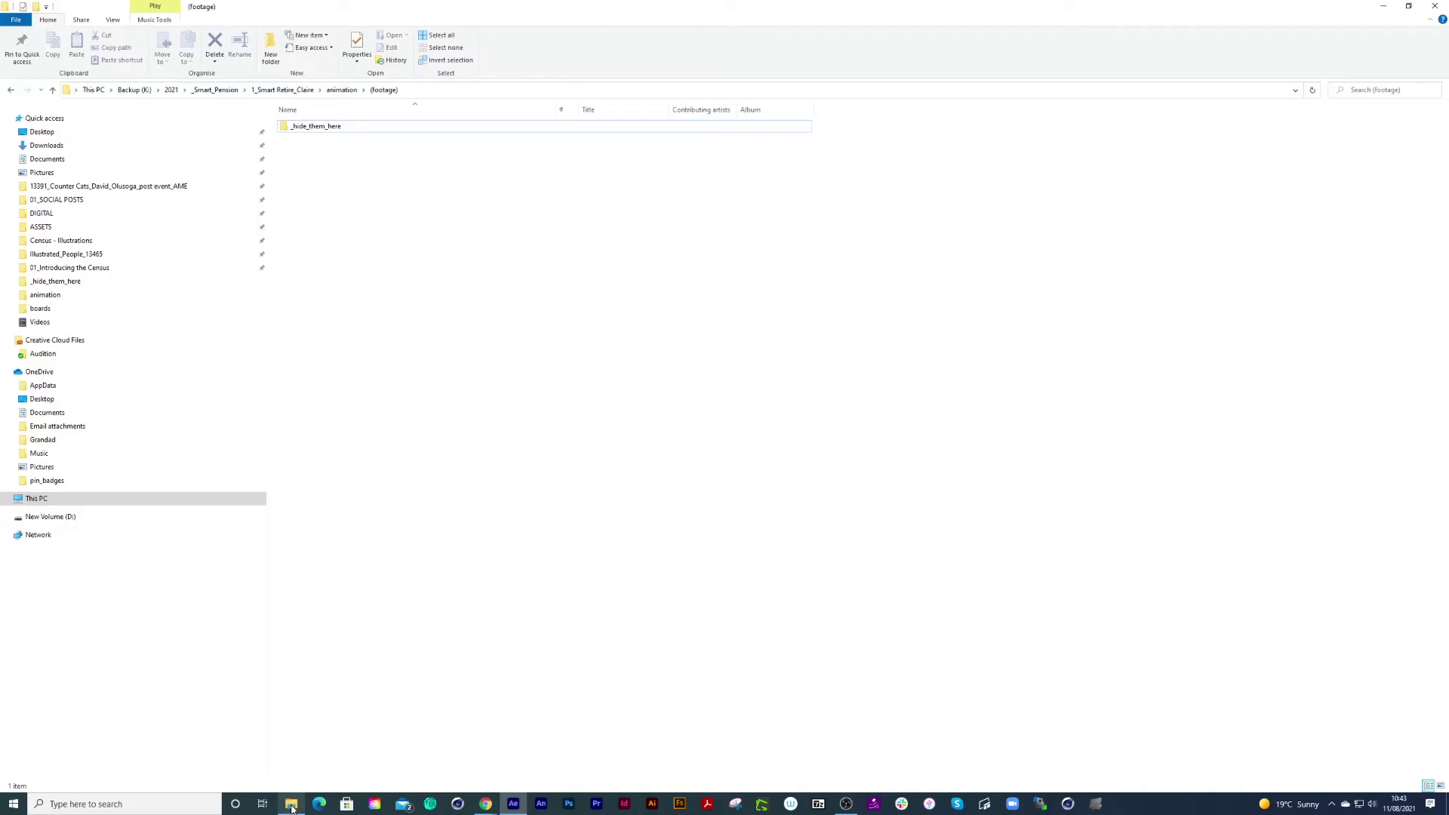
pyautogui.doubleClick(316, 127)
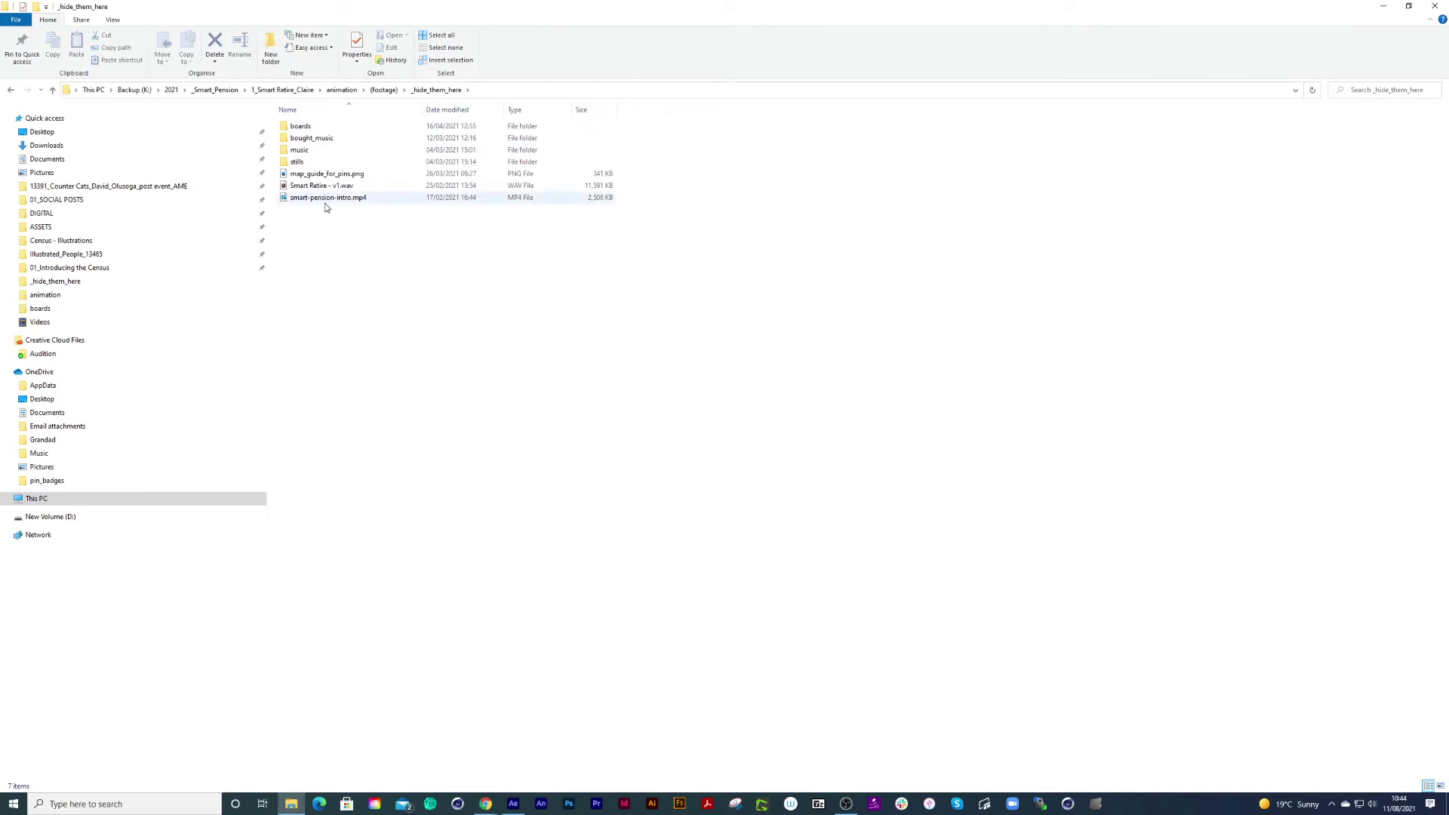
pyautogui.doubleClick(299, 128)
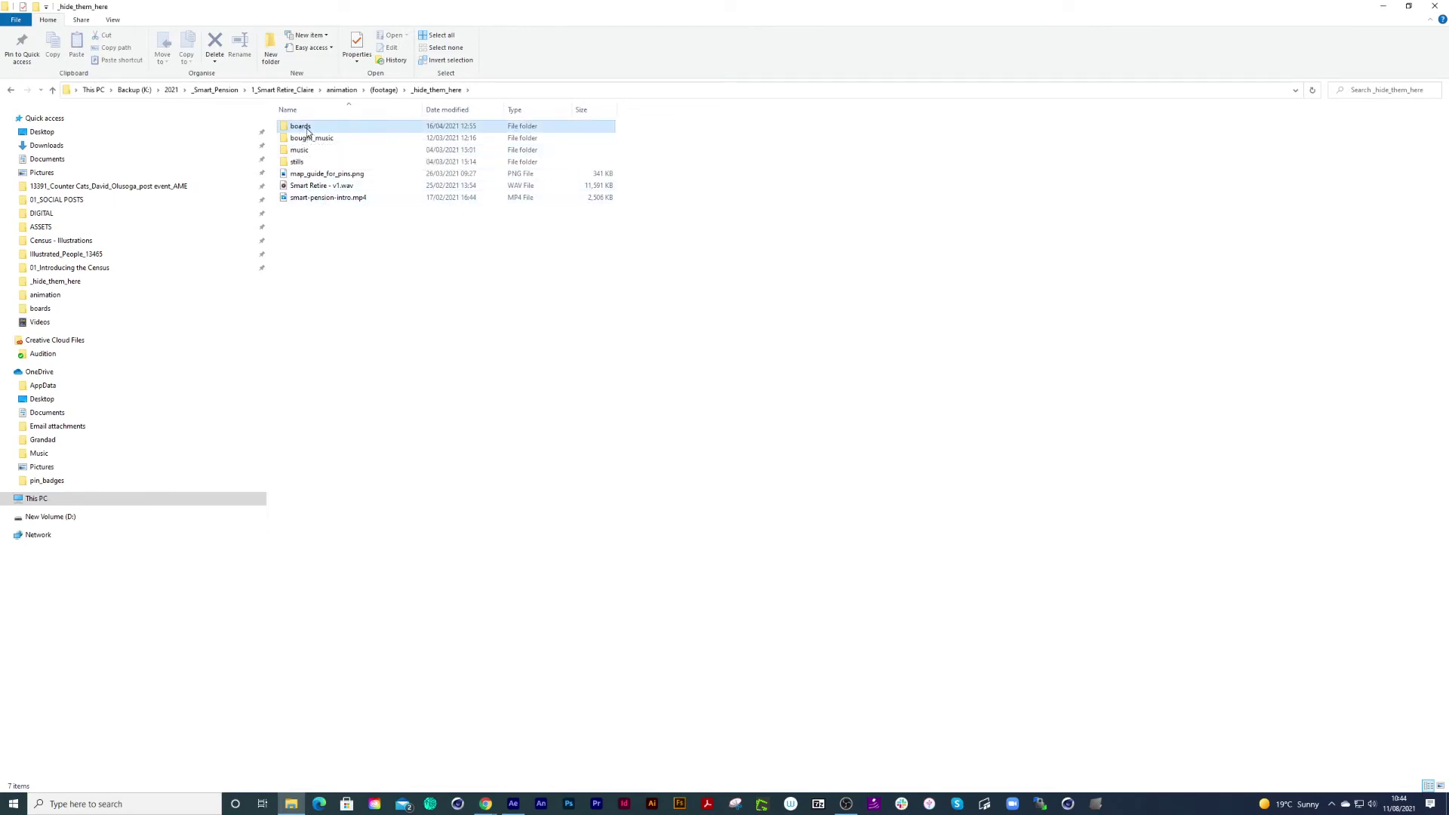
pyautogui.click(437, 90)
pyautogui.click(336, 176)
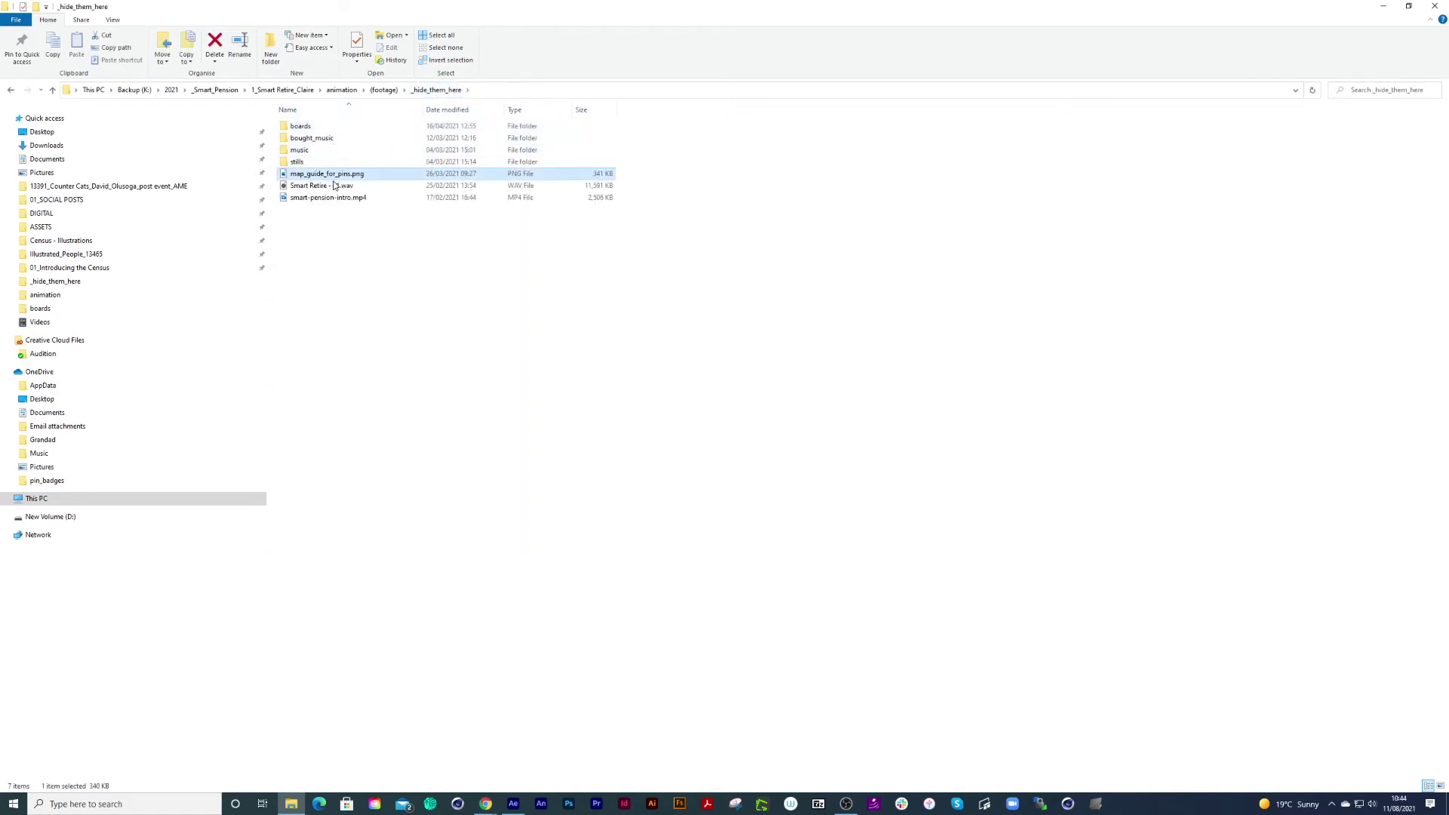
pyautogui.click(342, 198)
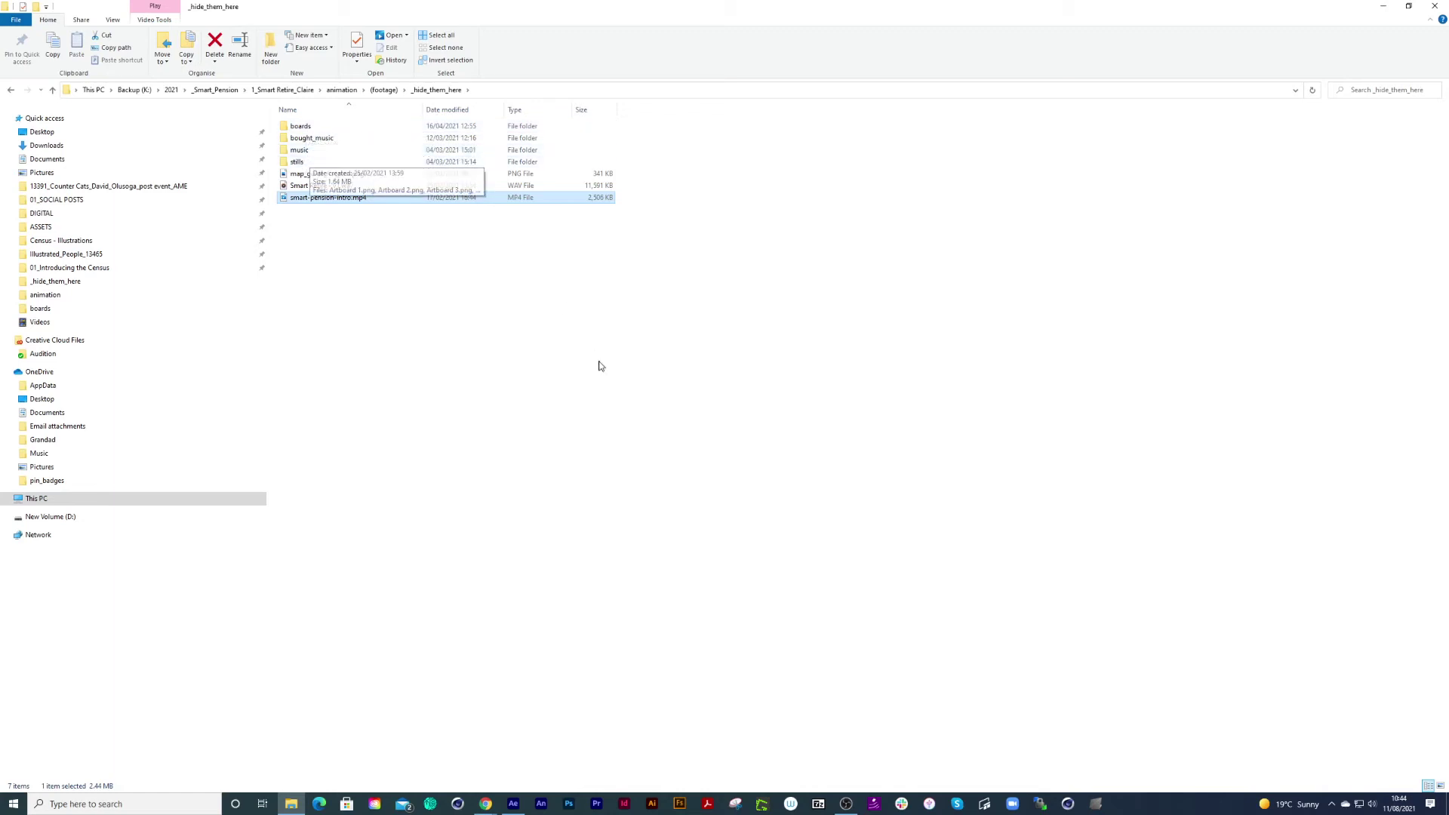
pyautogui.click(513, 804)
# Dismiss the files-not-found warnings, collapse the assets folder, and select smart-pension-intro.mp4.
pyautogui.click(892, 760)
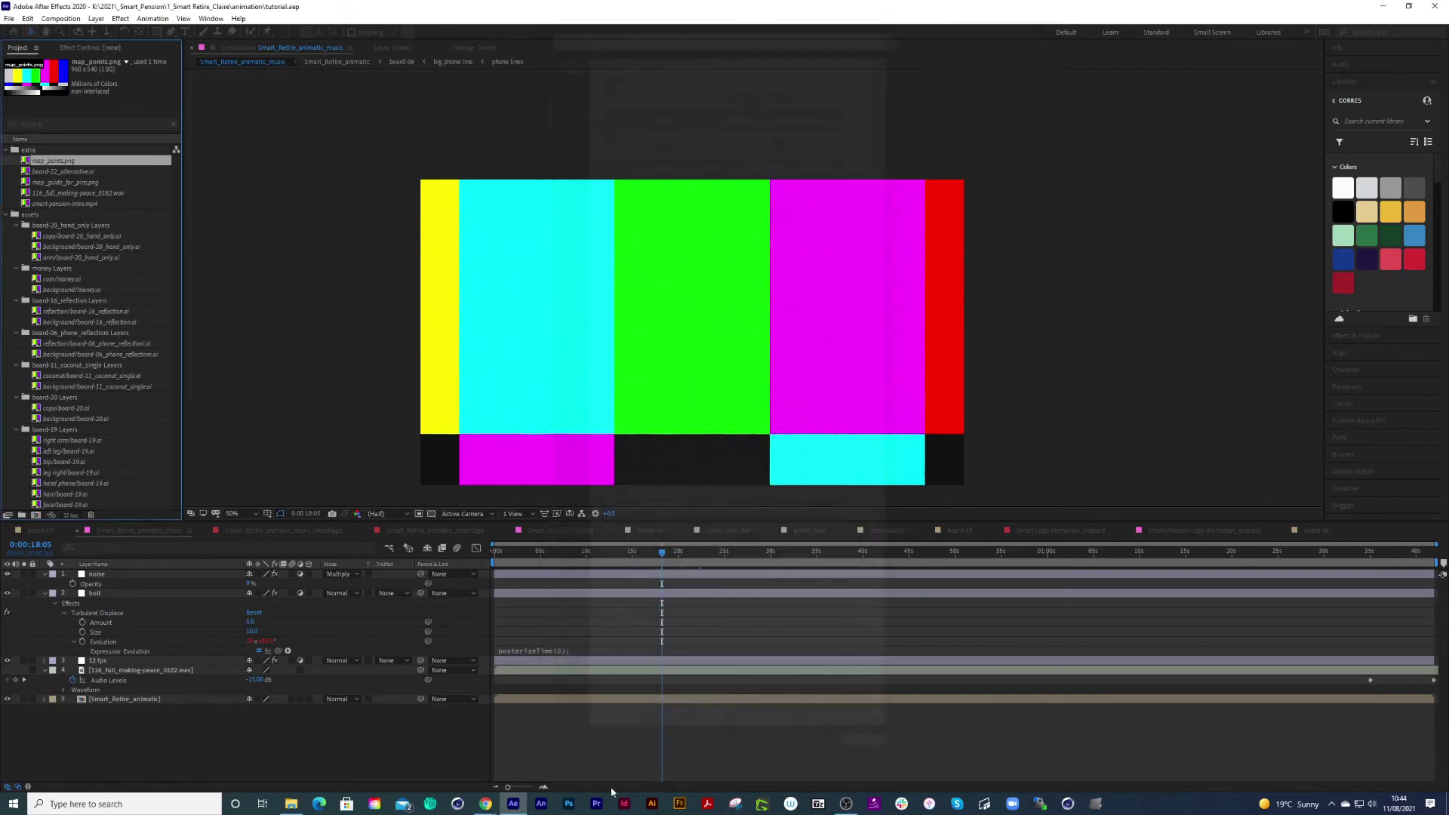
pyautogui.click(290, 804)
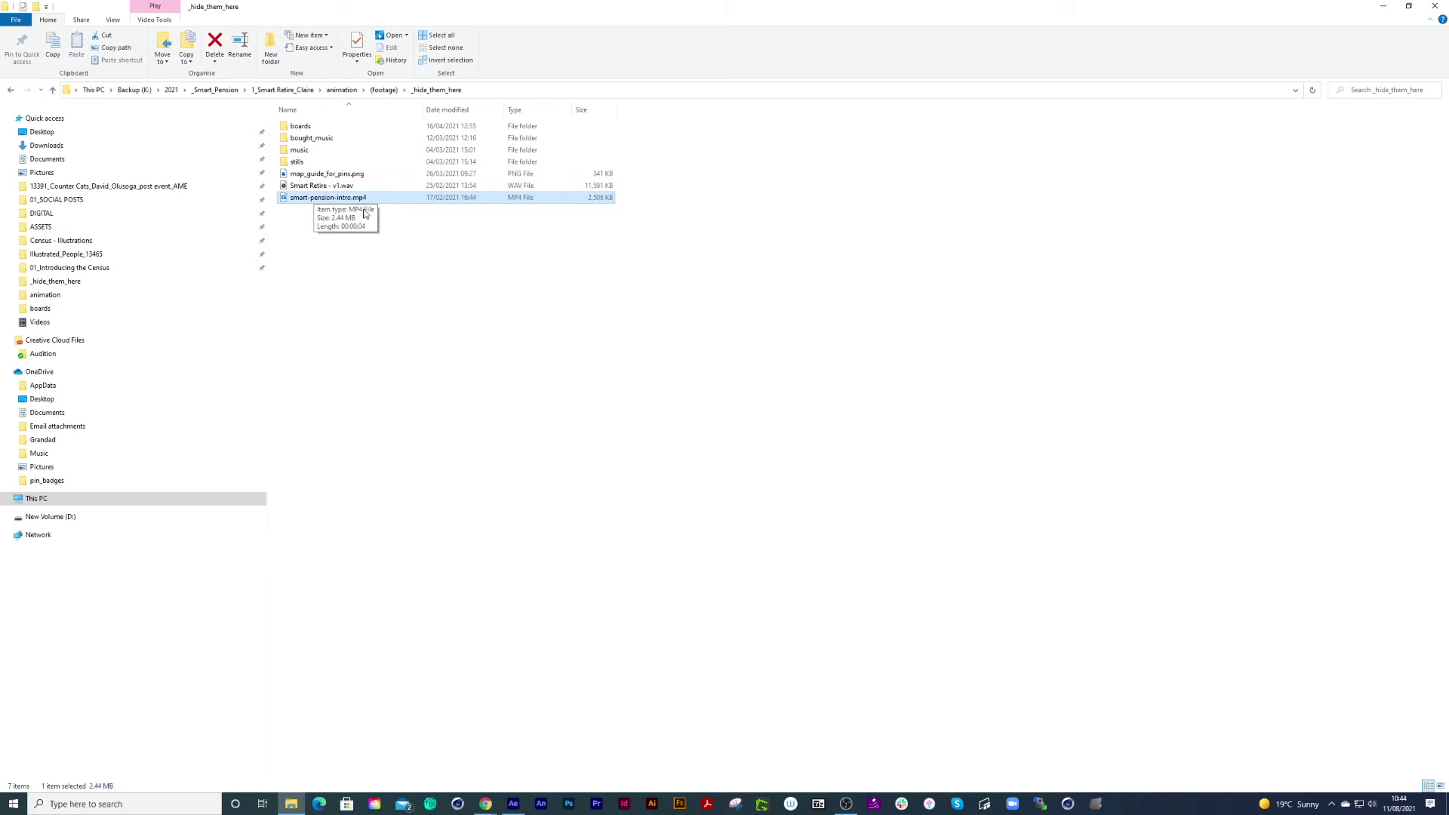
pyautogui.click(513, 803)
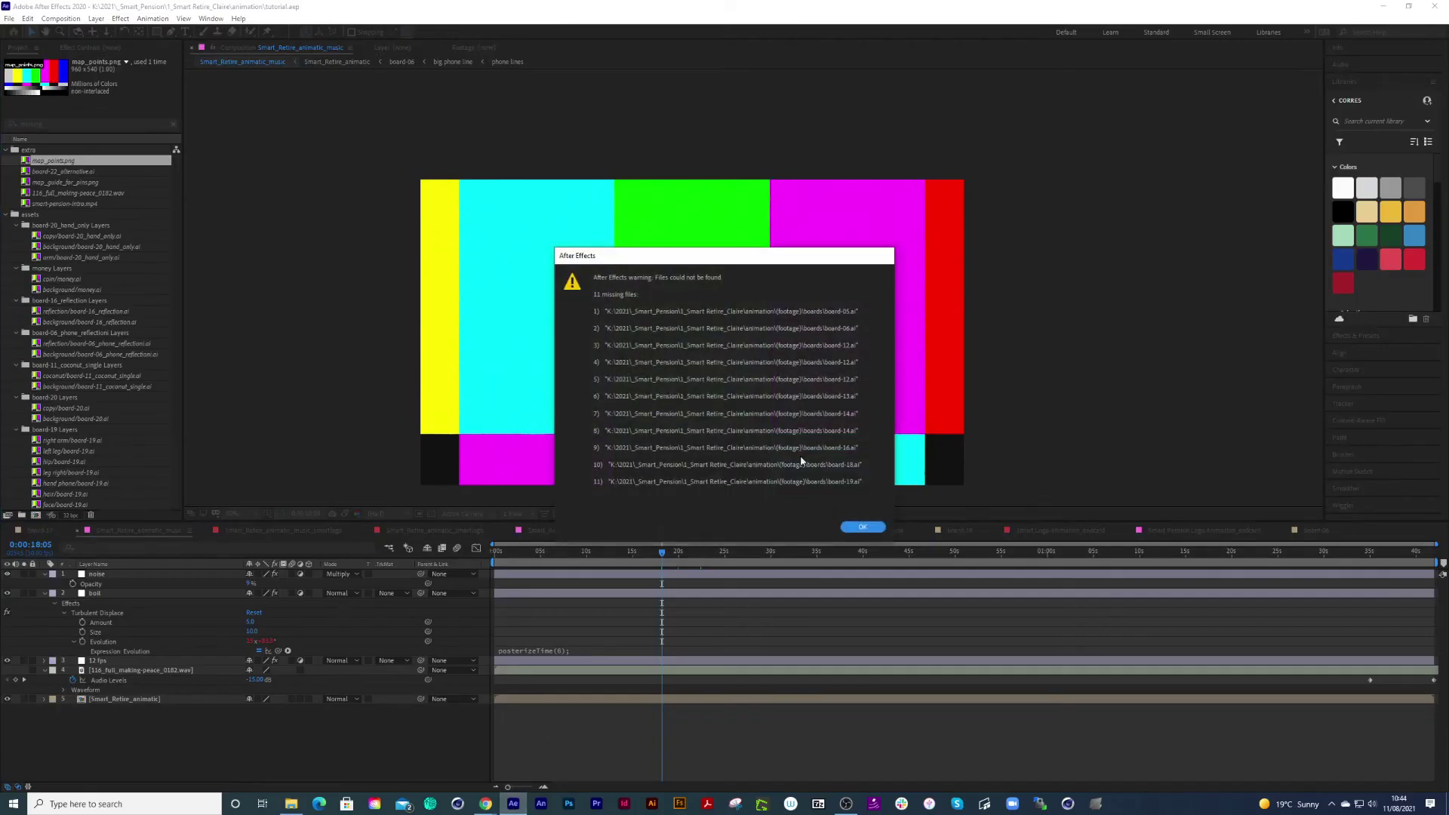
pyautogui.click(863, 526)
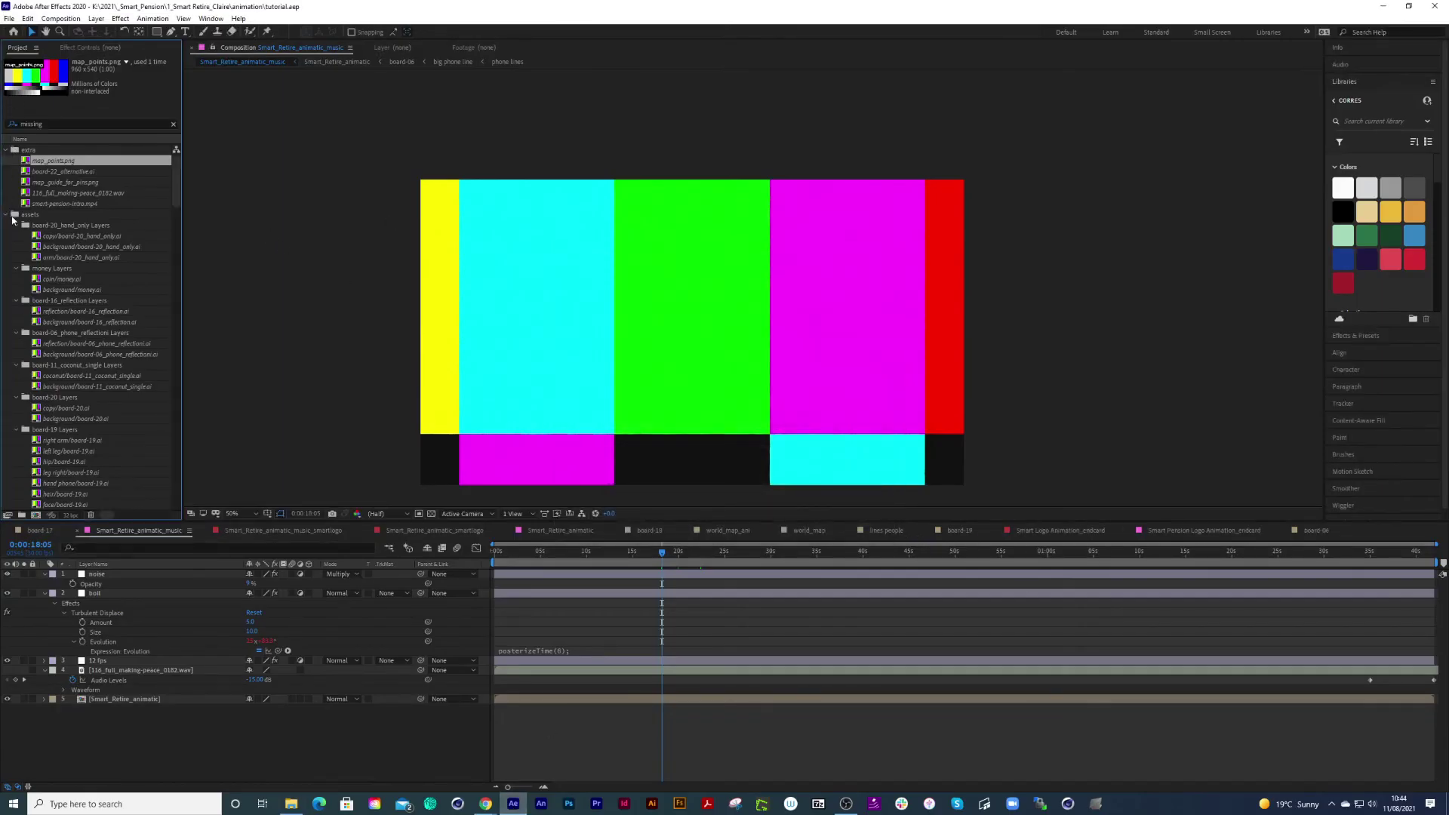
pyautogui.click(13, 215)
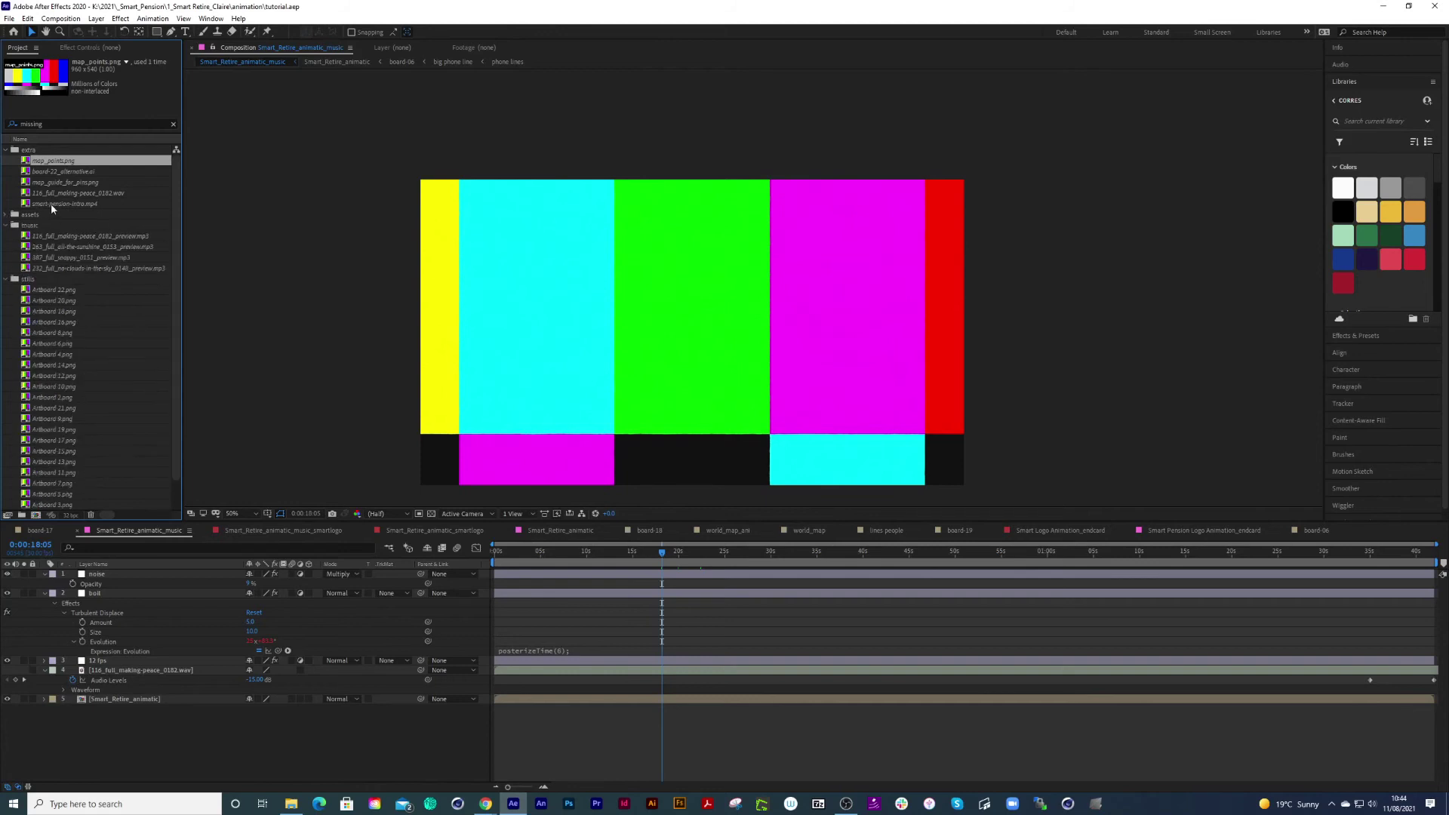
pyautogui.click(45, 204)
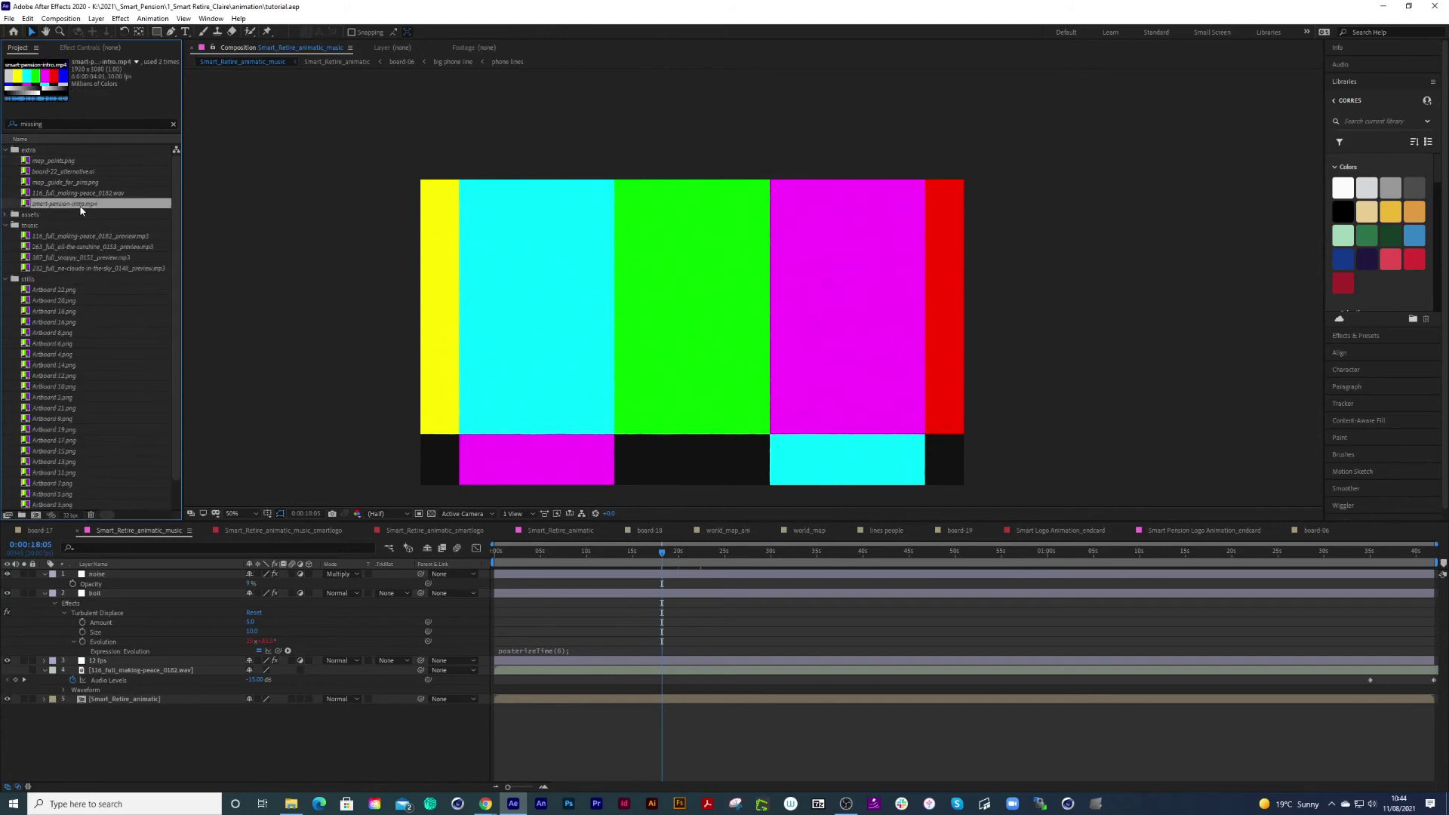
pyautogui.rightClick(76, 209)
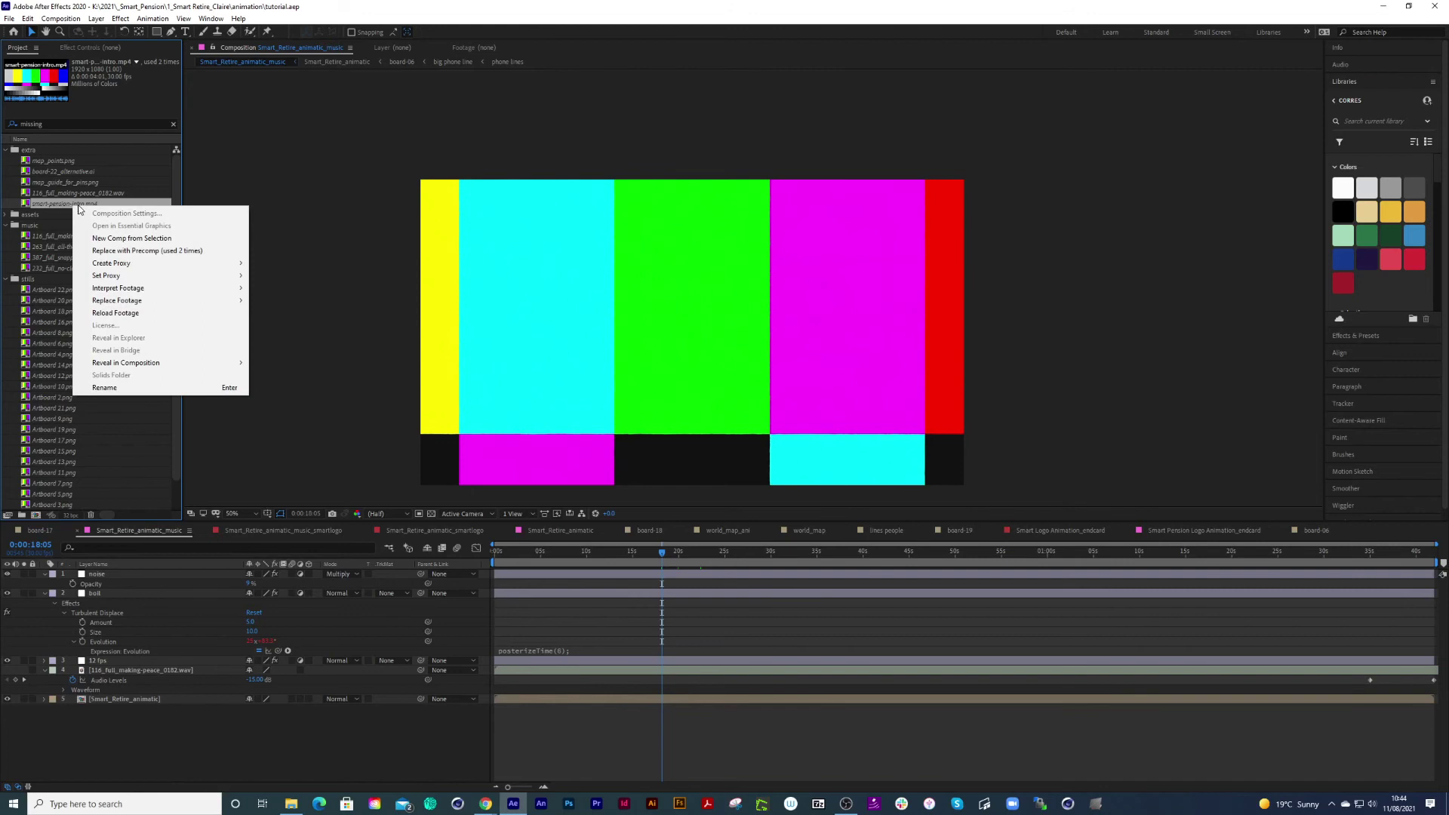
pyautogui.moveTo(118, 300)
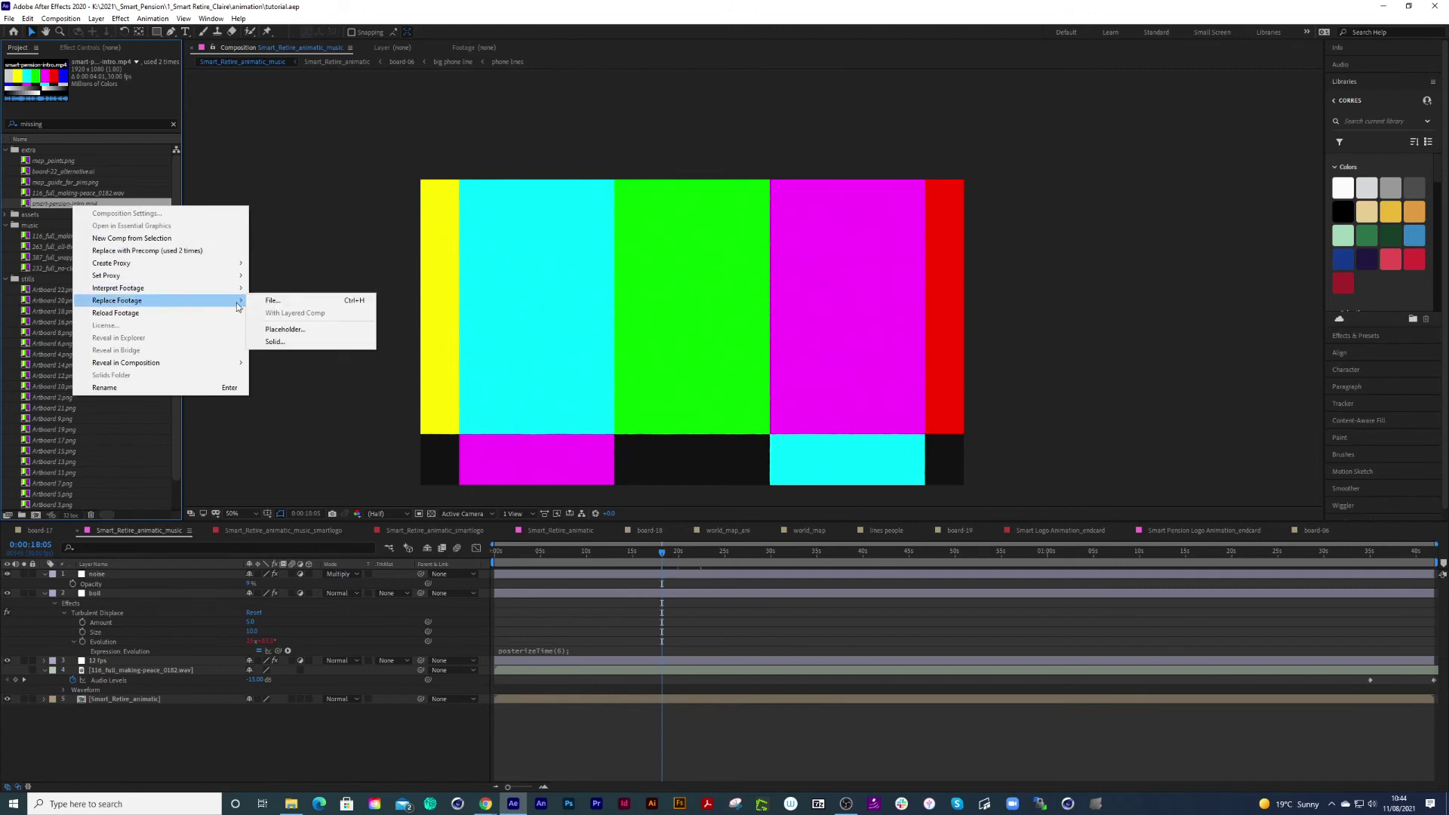
# Replace smart-pension-intro.mp4 with the copy in the _hide_them_here folder.
pyautogui.click(295, 302)
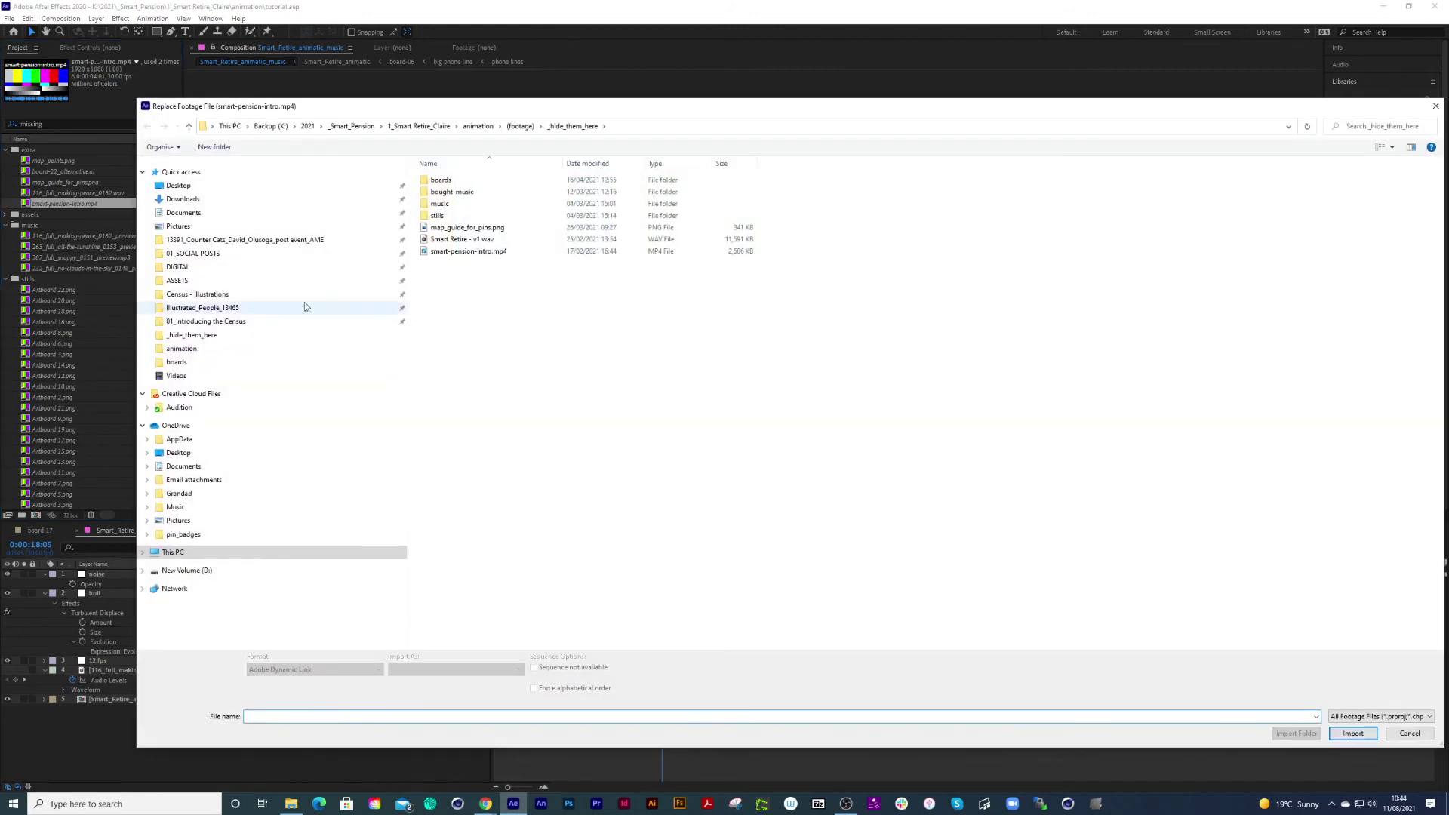
pyautogui.click(474, 253)
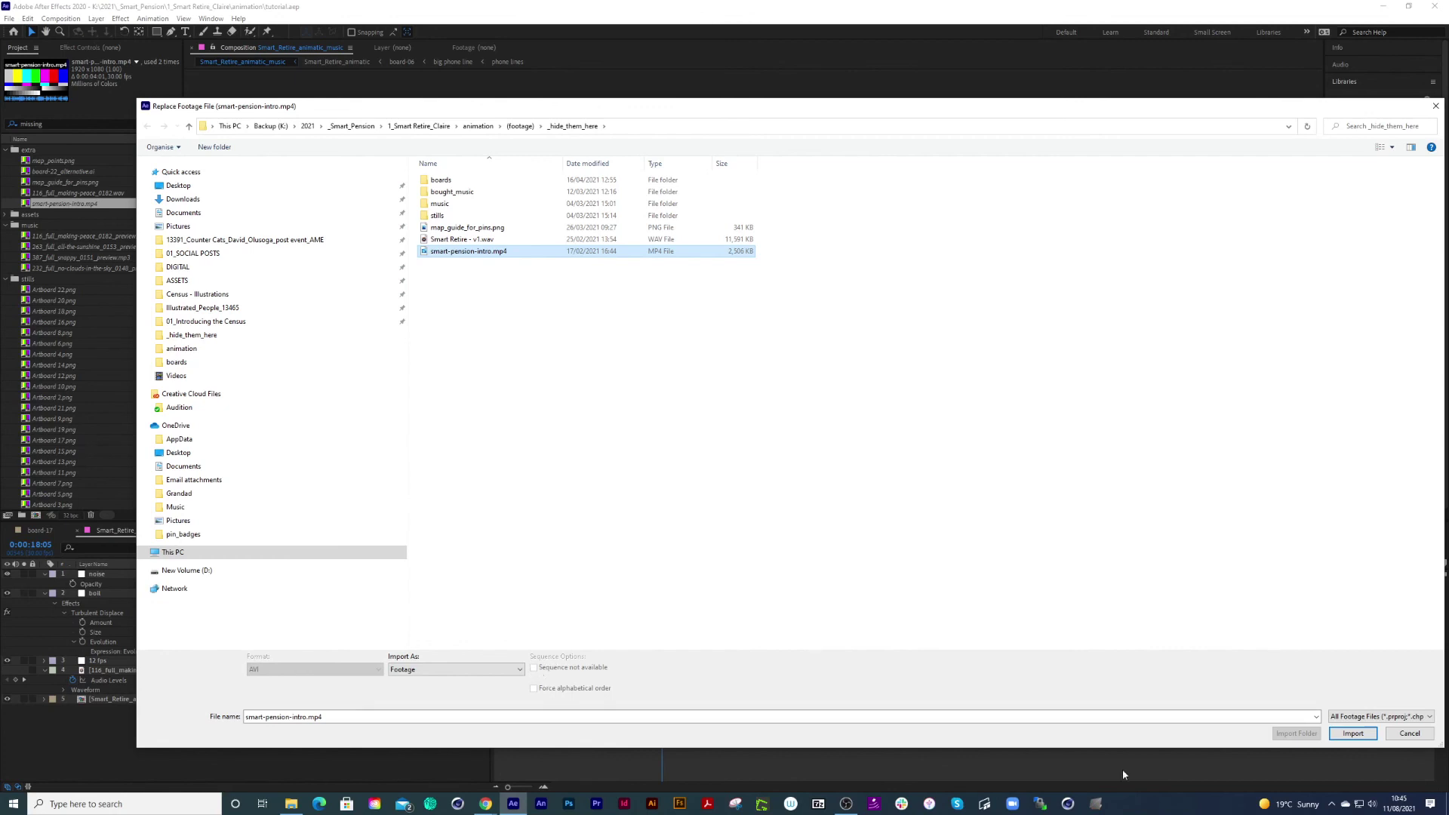
pyautogui.click(1351, 737)
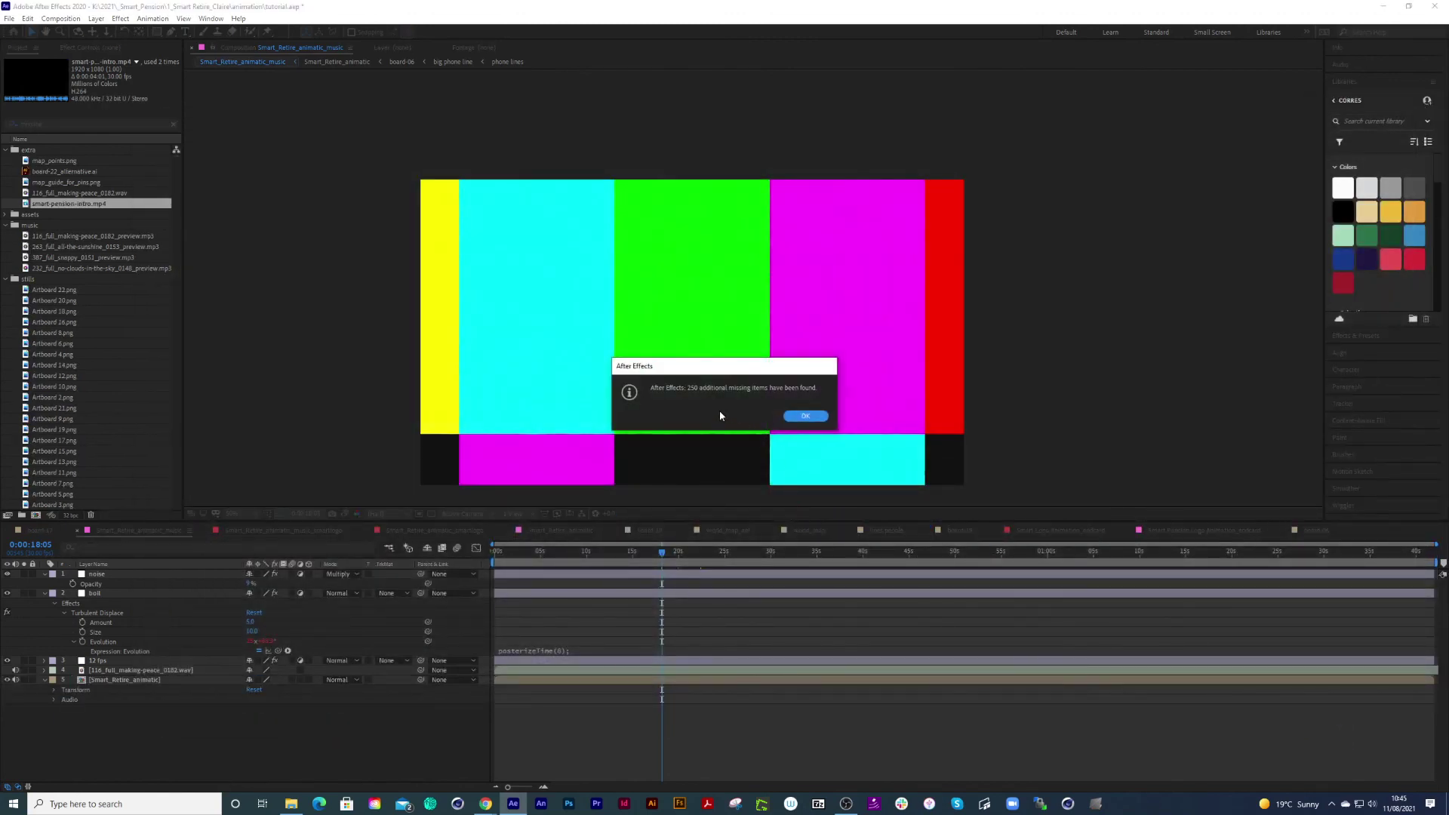
# Acknowledge the 250 additional found items and jump to about 9 seconds.
pyautogui.click(799, 419)
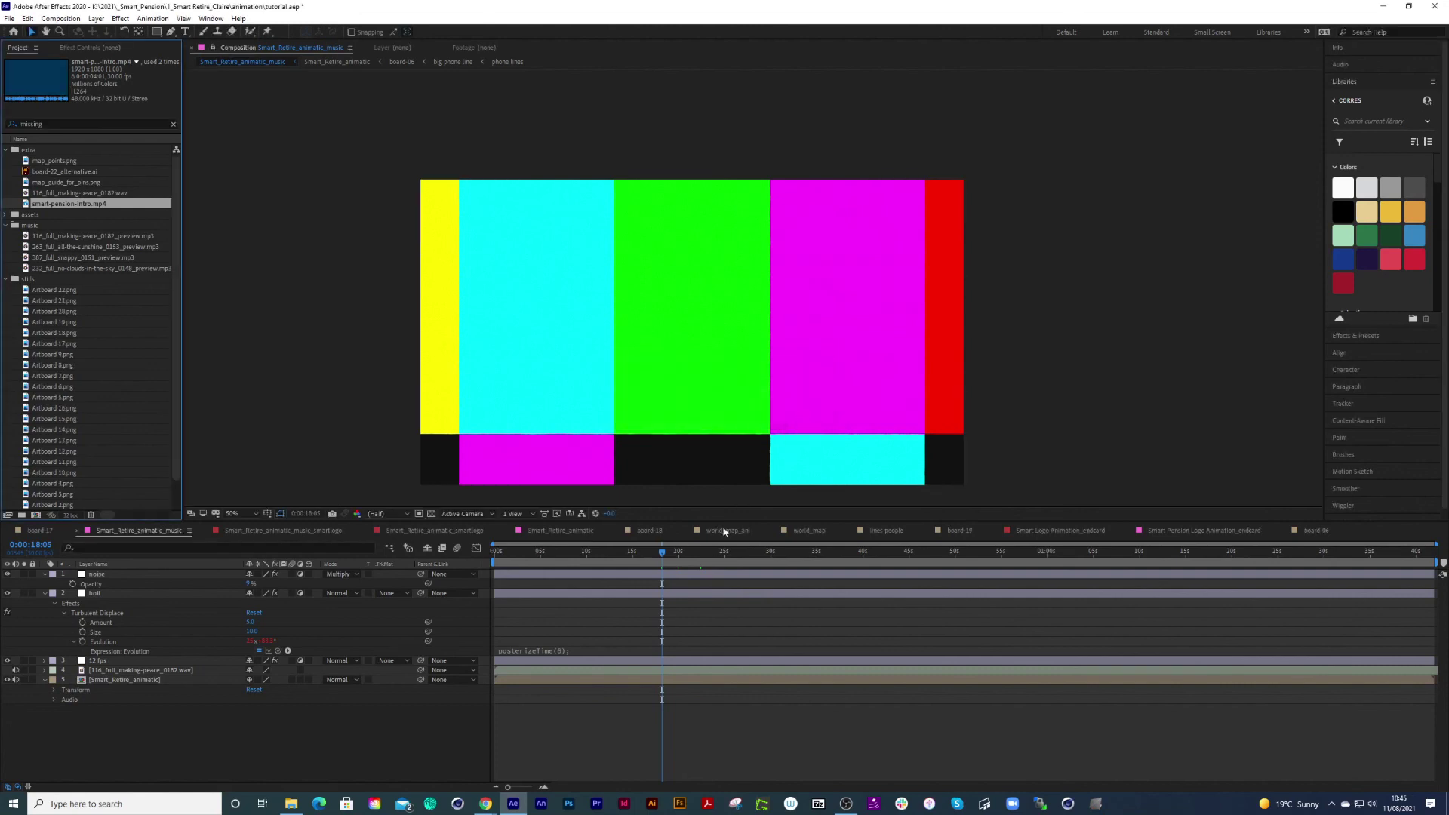
pyautogui.click(586, 552)
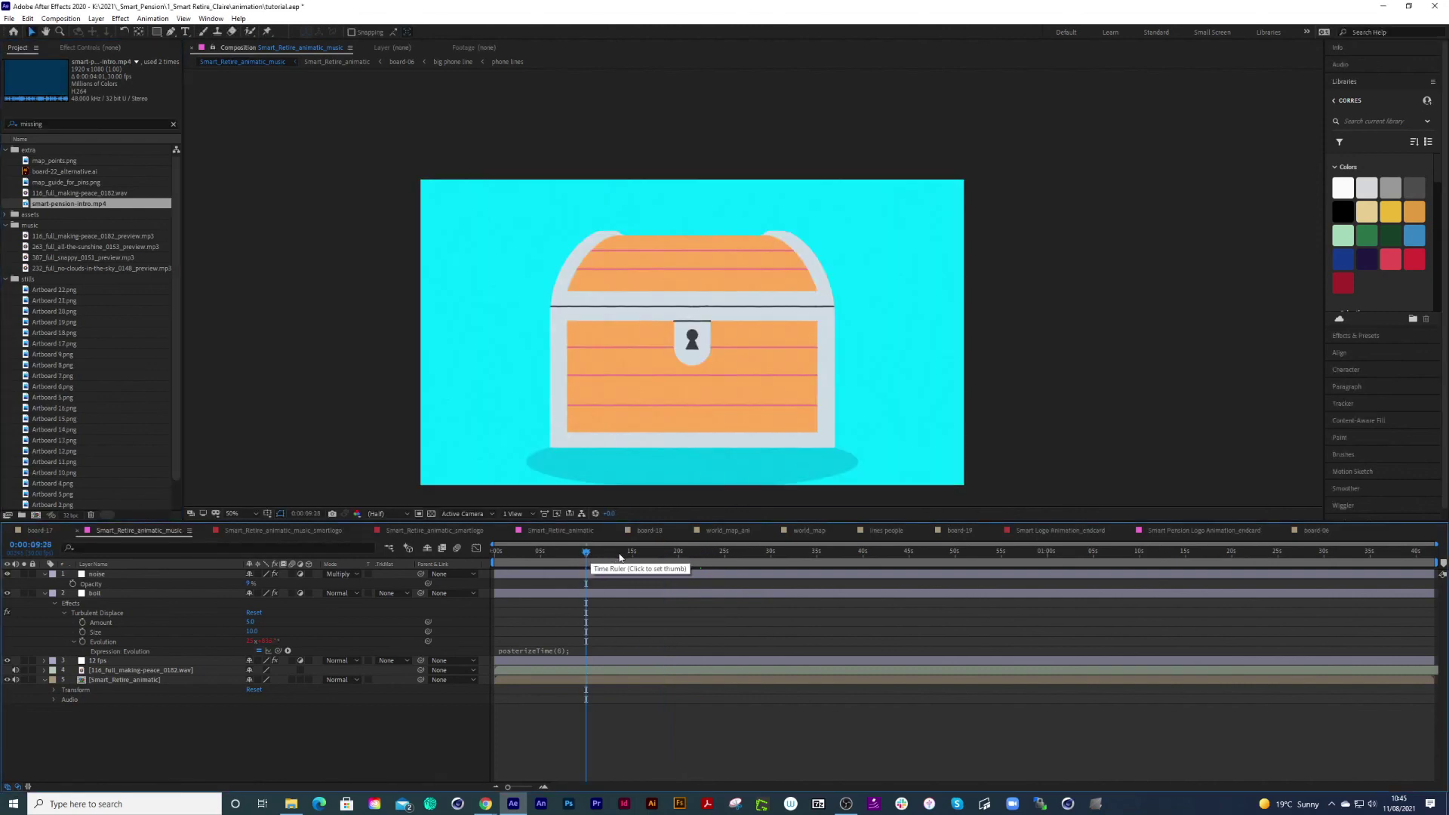